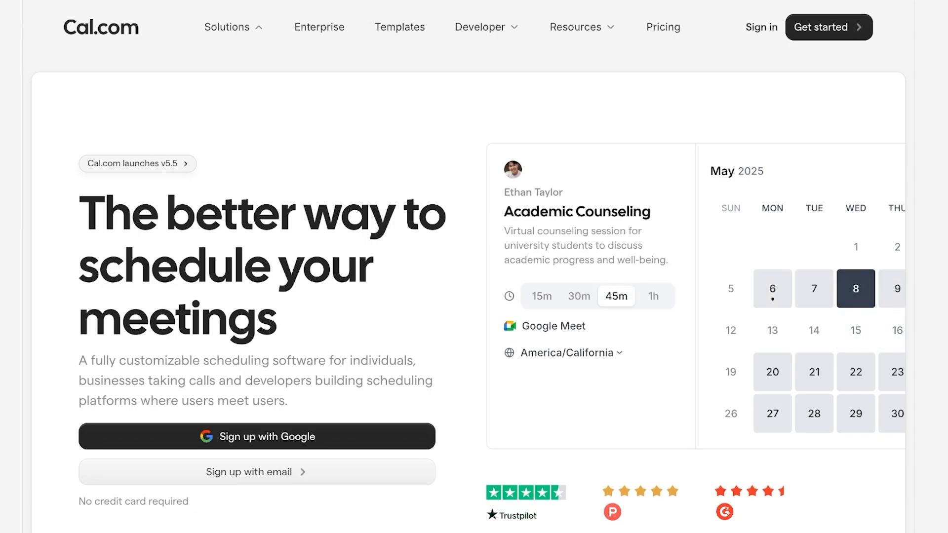
- Look through the Cal.com home page, including the booking preview, review ratings and the How it works section
{"action": "scroll", "coordinate": [468, 276], "scroll_direction": "down", "scroll_amount": 1}
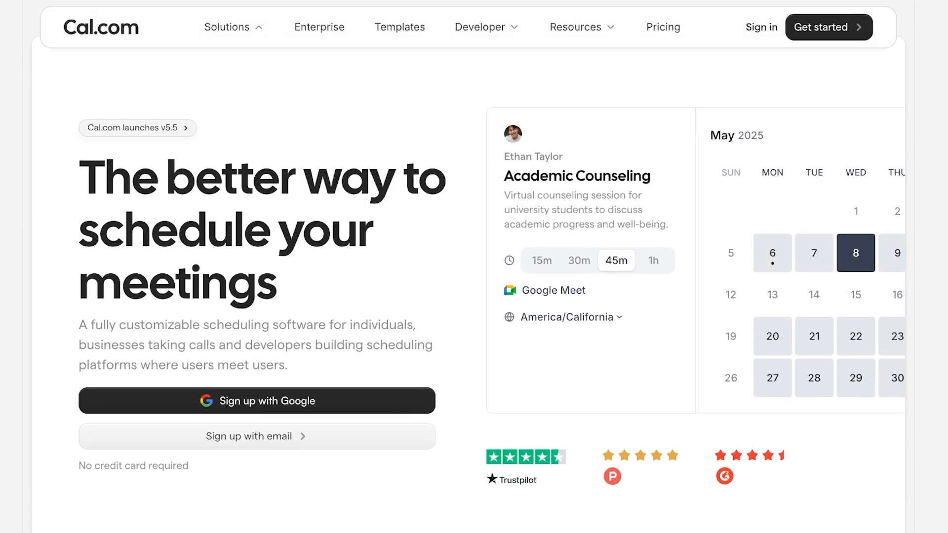
{"action": "scroll", "coordinate": [468, 276], "scroll_direction": "down", "scroll_amount": 7}
{"action": "scroll", "coordinate": [469, 277], "scroll_direction": "up", "scroll_amount": 3}
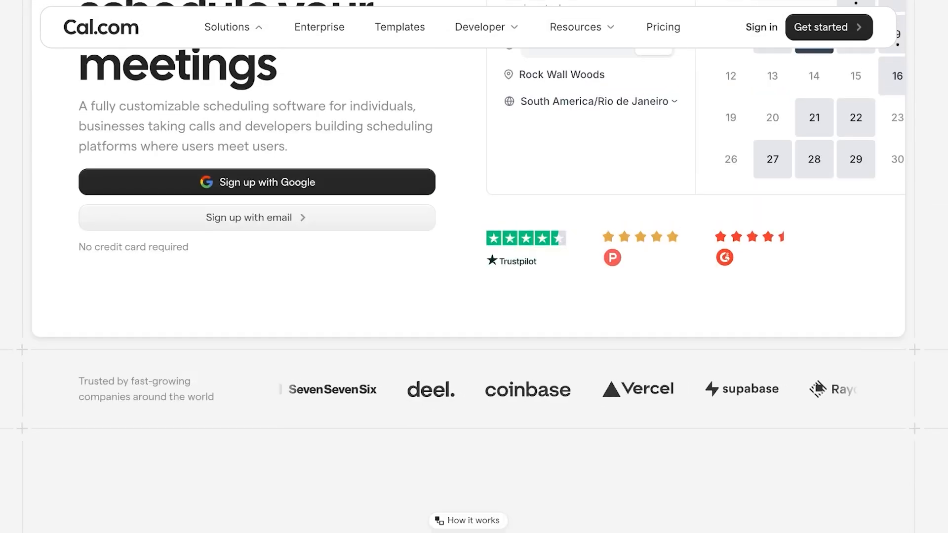
{"action": "scroll", "coordinate": [468, 277], "scroll_direction": "up", "scroll_amount": 1}
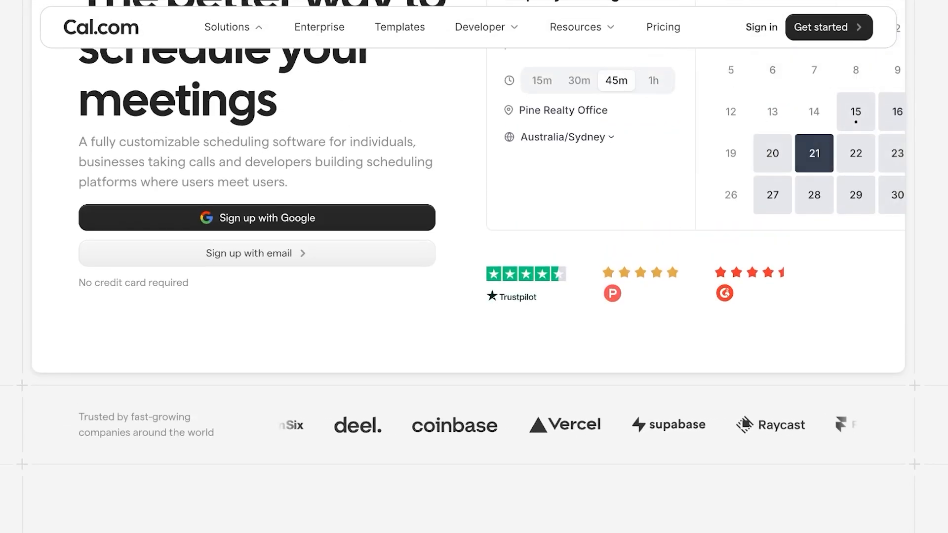
{"action": "scroll", "coordinate": [469, 277], "scroll_direction": "down", "scroll_amount": 9}
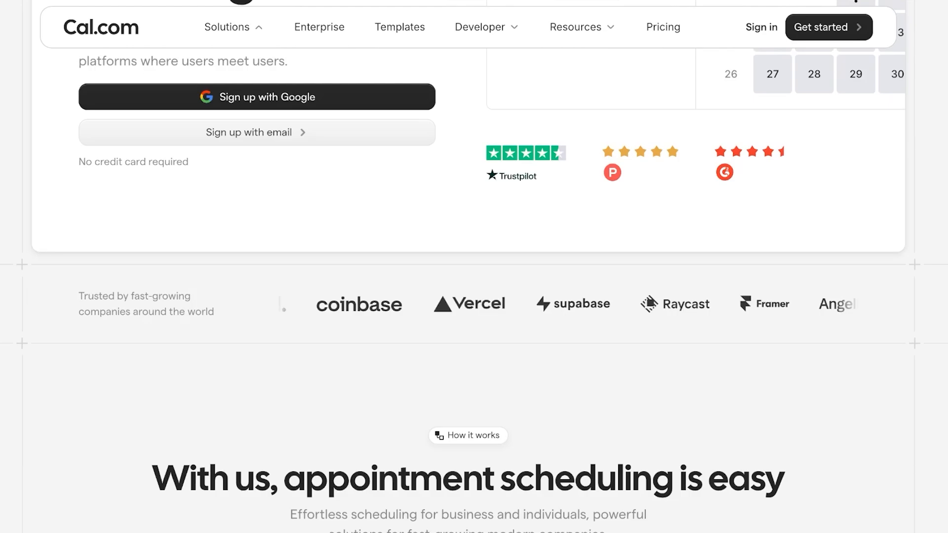
{"action": "scroll", "coordinate": [468, 277], "scroll_direction": "down", "scroll_amount": 4}
{"action": "scroll", "coordinate": [469, 277], "scroll_direction": "up", "scroll_amount": 1}
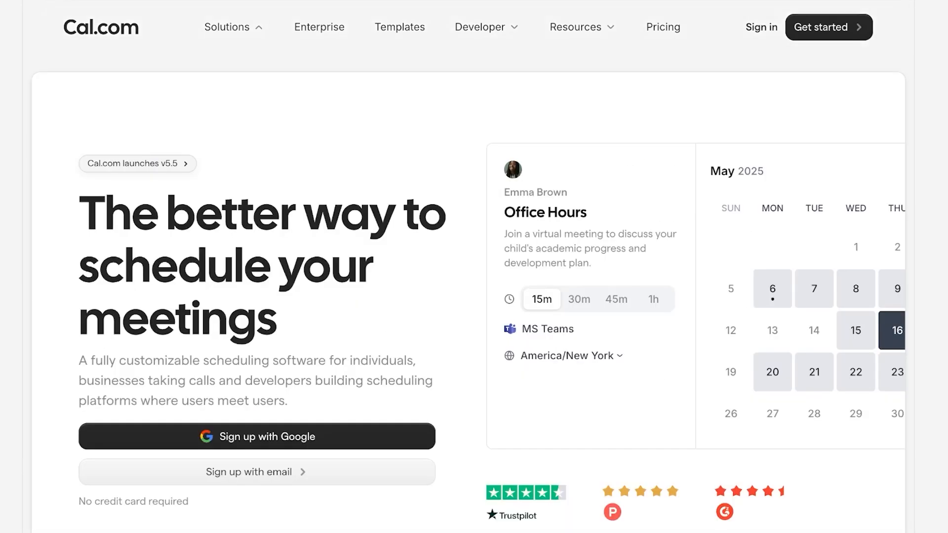
{"action": "right_click", "coordinate": [663, 27]}
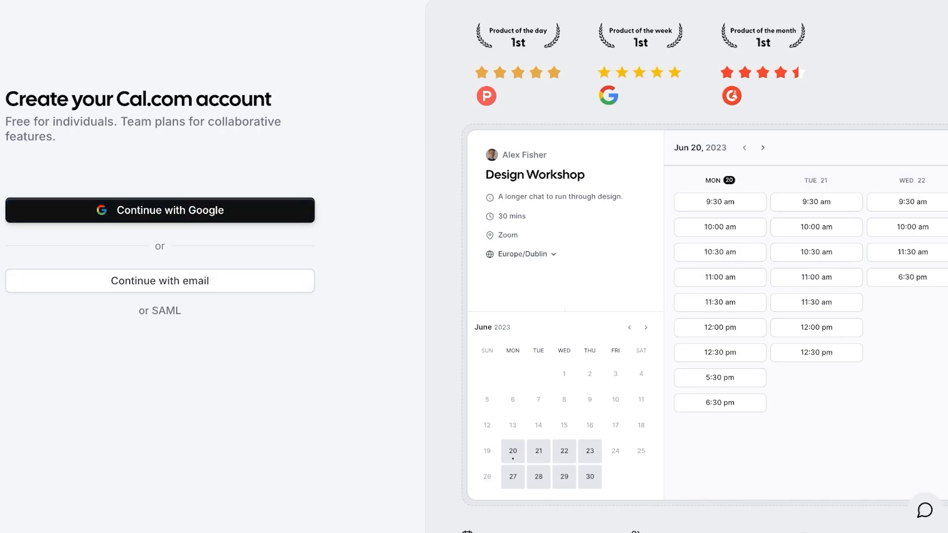
- Sign up for Cal.com with the chosen Google account and approve sharing its basic profile information
{"action": "left_click", "coordinate": [160, 210]}
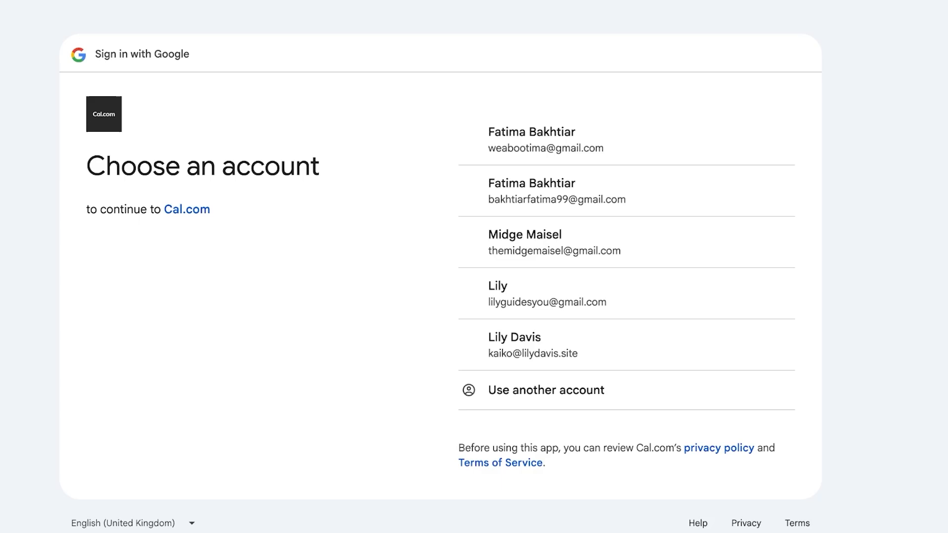
{"action": "left_click", "coordinate": [592, 293]}
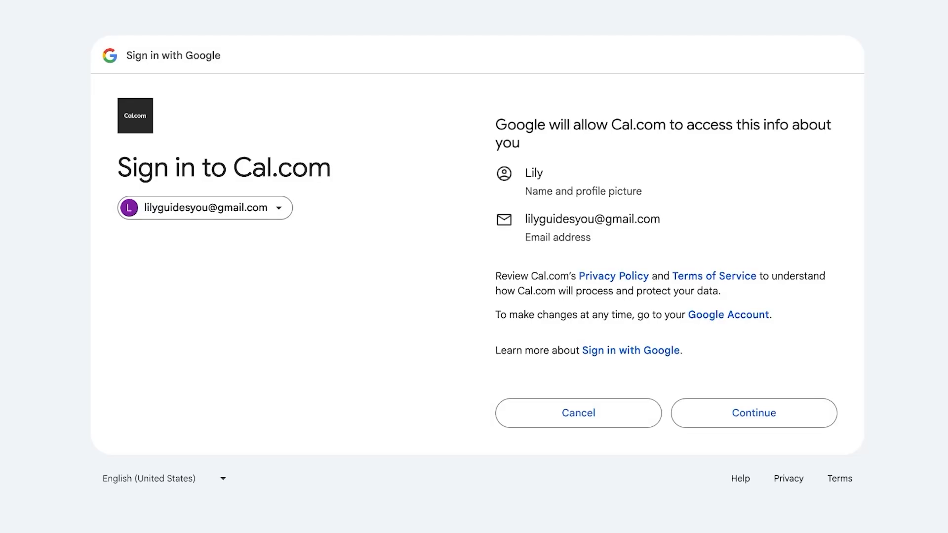
{"action": "left_click", "coordinate": [755, 413]}
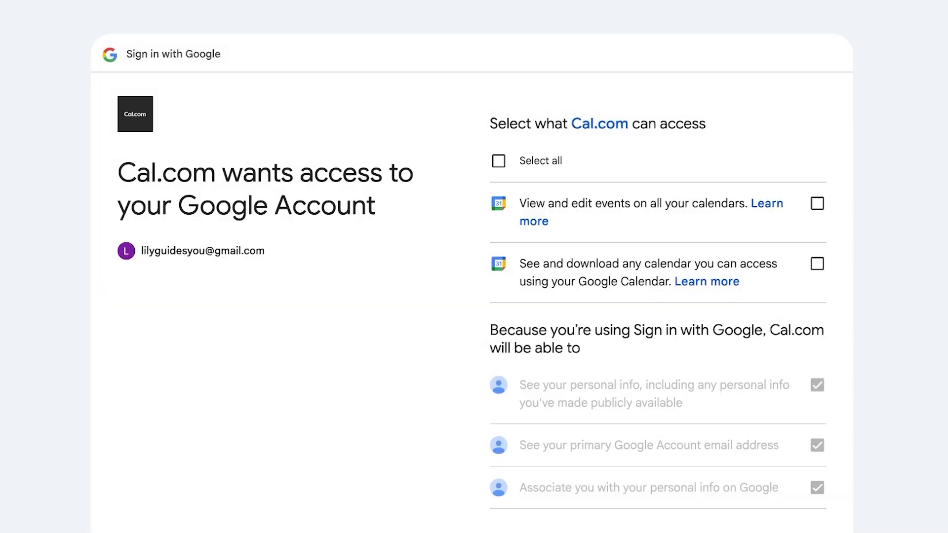
- Grant Cal.com all the requested Google Calendar permissions and continue to the profile setup
{"action": "scroll", "coordinate": [471, 267], "scroll_direction": "down", "scroll_amount": 6}
{"action": "scroll", "coordinate": [472, 267], "scroll_direction": "up", "scroll_amount": 6}
{"action": "left_click", "coordinate": [499, 159]}
{"action": "scroll", "coordinate": [499, 160], "scroll_direction": "down", "scroll_amount": 6}
{"action": "left_click", "coordinate": [745, 415]}
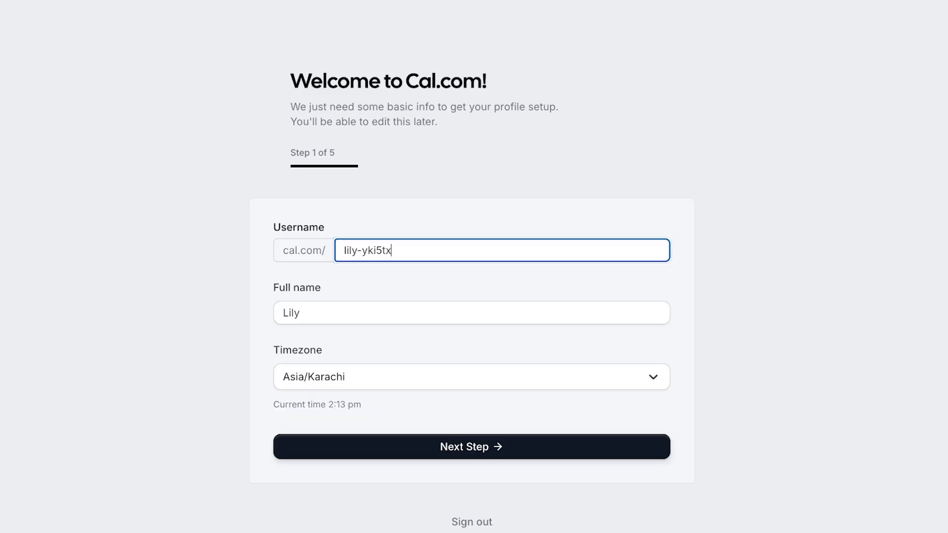
- Complete the full name in the profile by adding the surname, and submit the basic info
{"action": "left_click", "coordinate": [283, 313]}
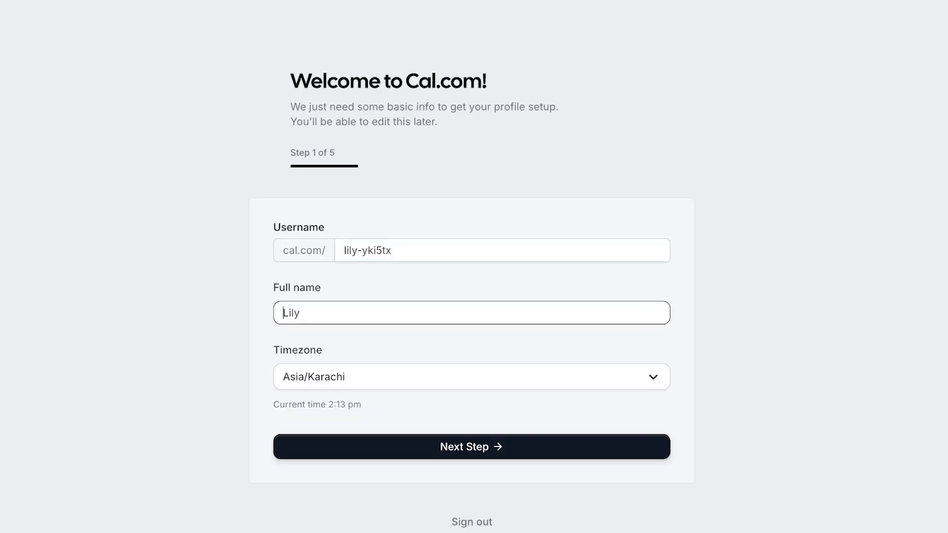
{"action": "type", "text": "Li"}
{"action": "key", "text": "BackSpace"}
{"action": "key", "text": "BackSpace"}
{"action": "key", "text": "End"}
{"action": "type", "text": "Davis"}
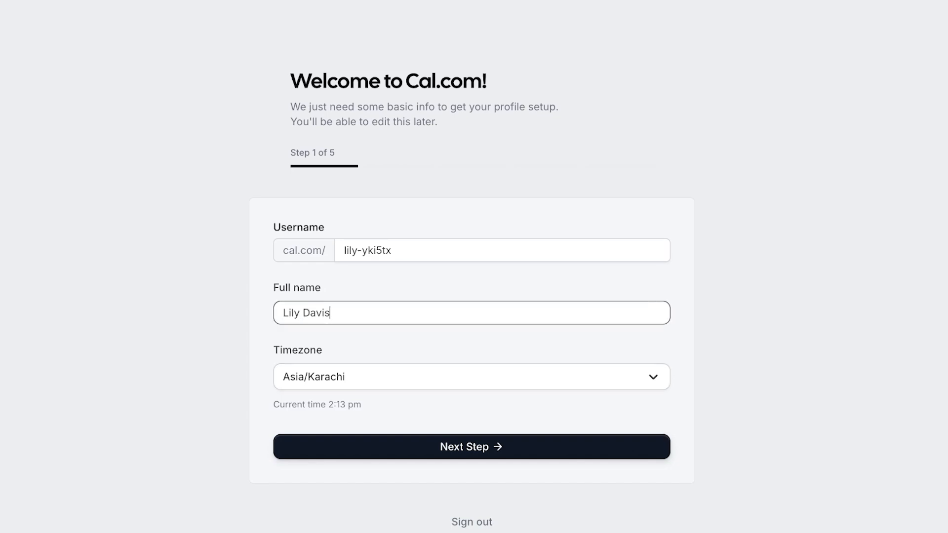
{"action": "key", "text": "Return"}
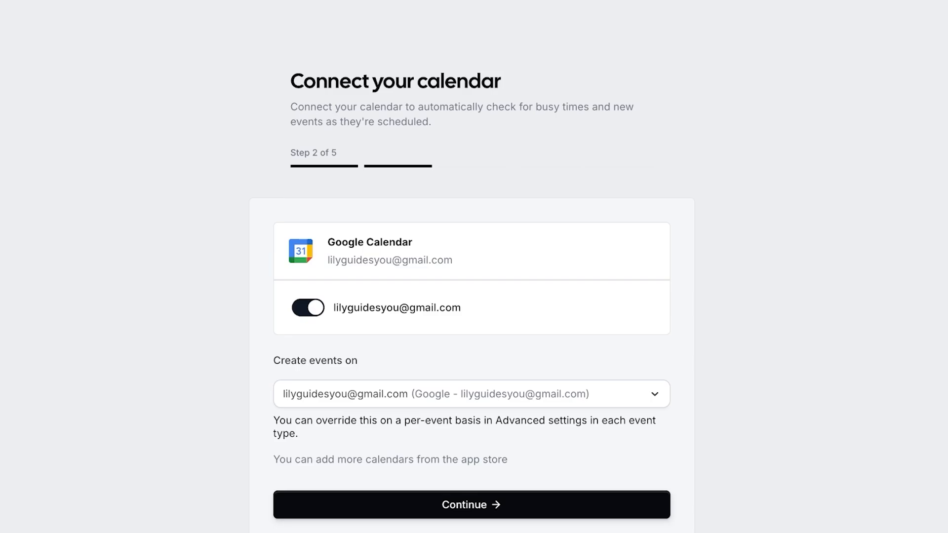
- Check the calendar choices for creating events, keep the connected Google Calendar and continue to the video apps
{"action": "scroll", "coordinate": [472, 307], "scroll_direction": "down", "scroll_amount": 3}
{"action": "left_click", "coordinate": [472, 226]}
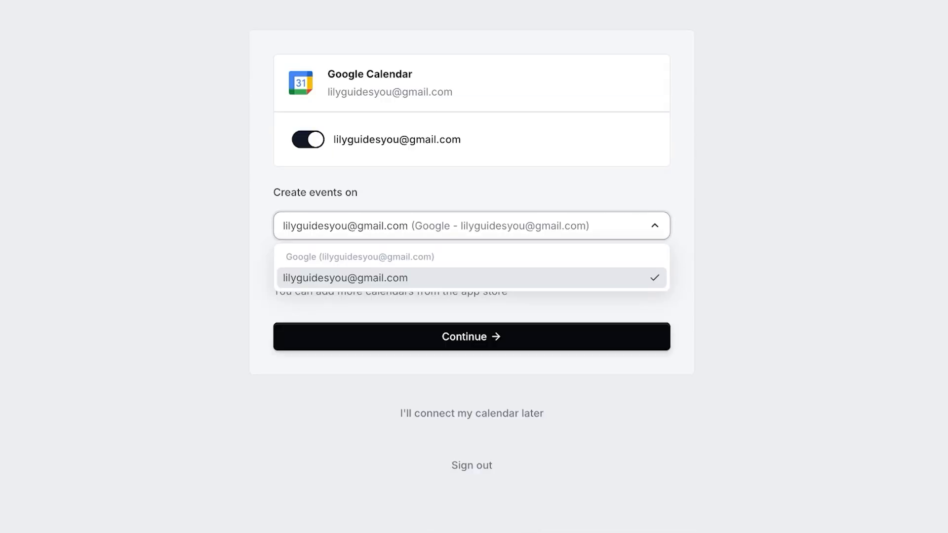
{"action": "key", "text": "Escape"}
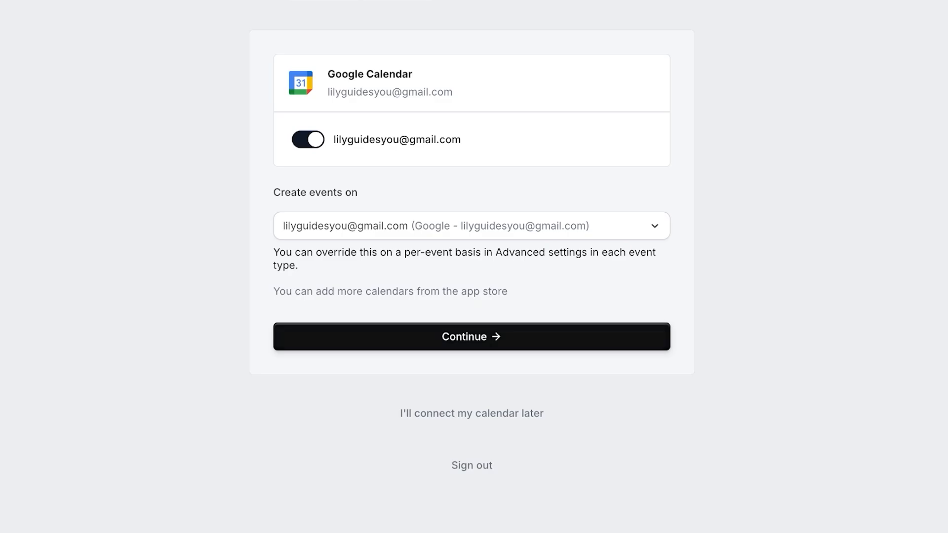
{"action": "scroll", "coordinate": [472, 266], "scroll_direction": "up", "scroll_amount": 3}
{"action": "scroll", "coordinate": [472, 267], "scroll_direction": "down", "scroll_amount": 4}
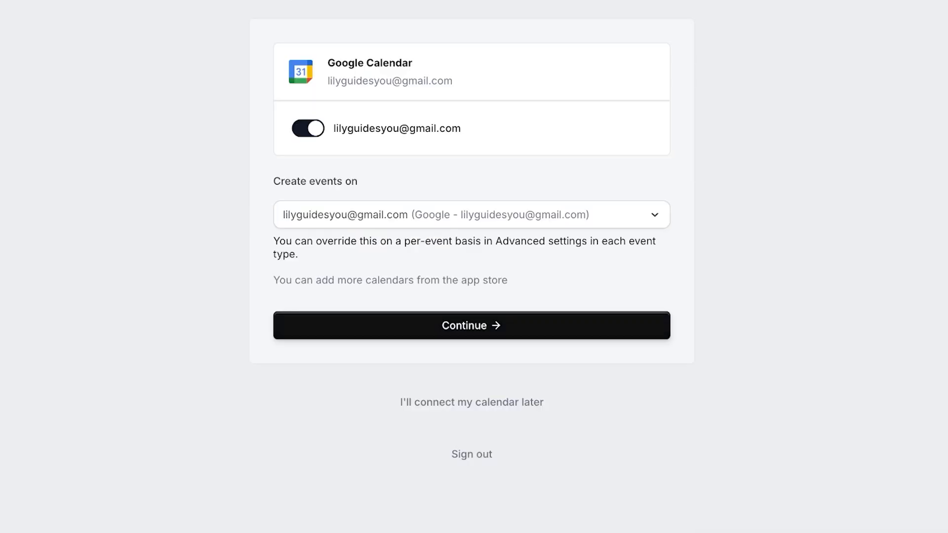
{"action": "left_click", "coordinate": [471, 325]}
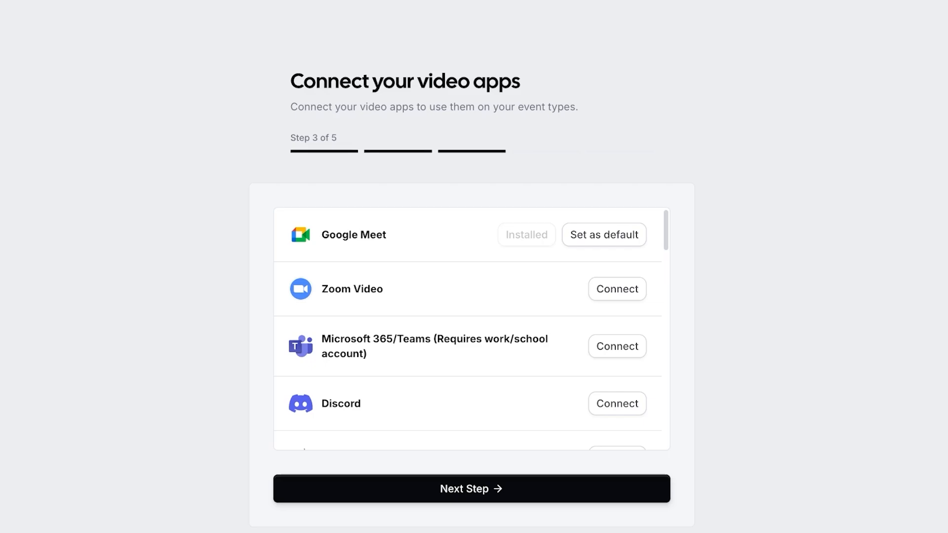
- Look through the available video apps, set Google Meet as the default and continue to the availability setup
{"action": "scroll", "coordinate": [467, 329], "scroll_direction": "down", "scroll_amount": 3}
{"action": "scroll", "coordinate": [468, 329], "scroll_direction": "up", "scroll_amount": 3}
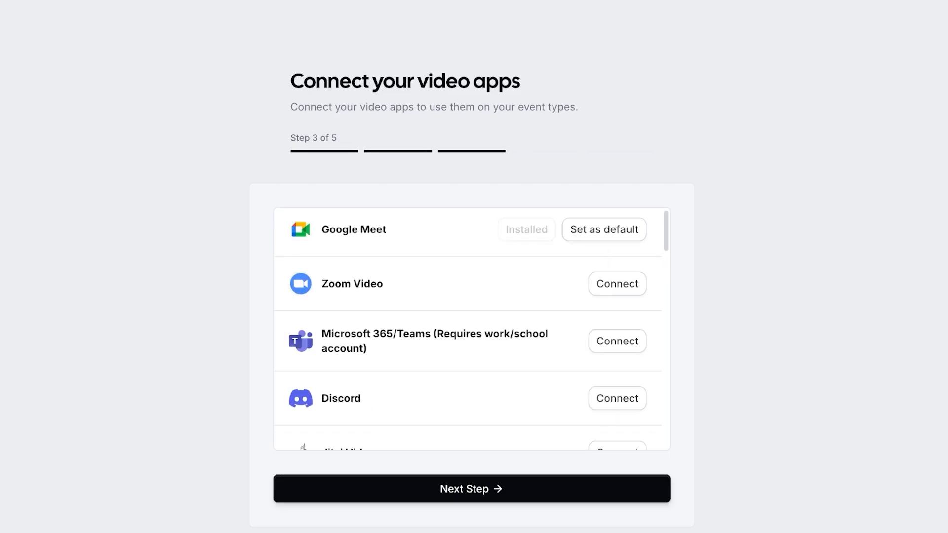
{"action": "scroll", "coordinate": [467, 328], "scroll_direction": "down", "scroll_amount": 1}
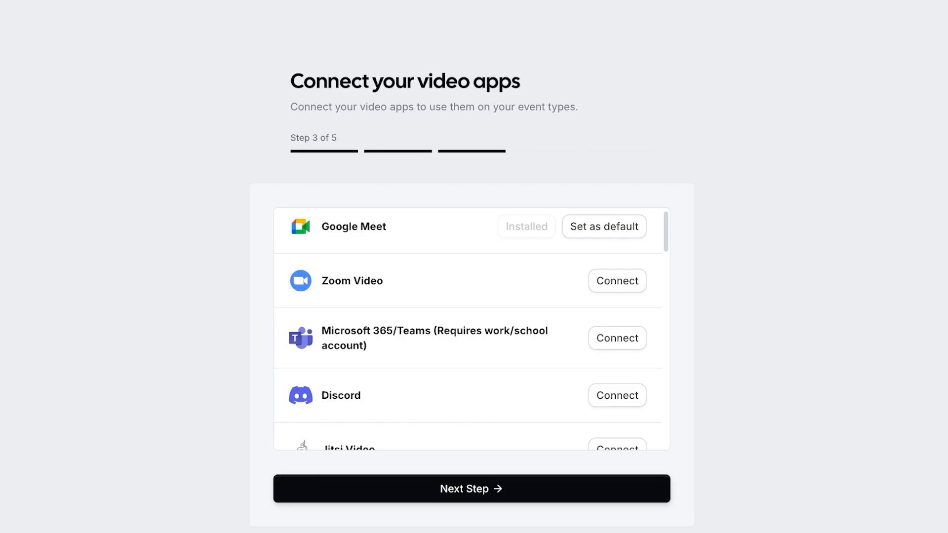
{"action": "scroll", "coordinate": [468, 329], "scroll_direction": "down", "scroll_amount": 6}
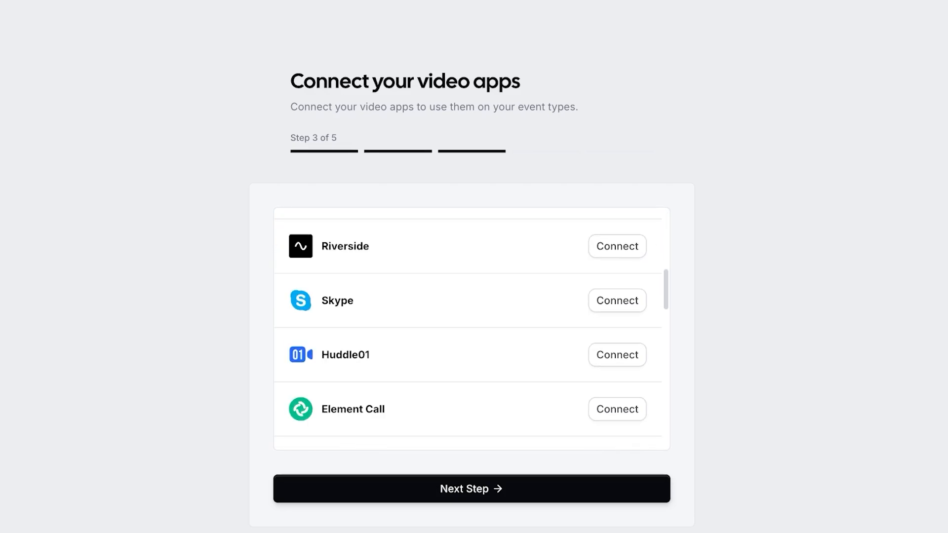
{"action": "scroll", "coordinate": [468, 329], "scroll_direction": "down", "scroll_amount": 6}
{"action": "scroll", "coordinate": [467, 329], "scroll_direction": "up", "scroll_amount": 12}
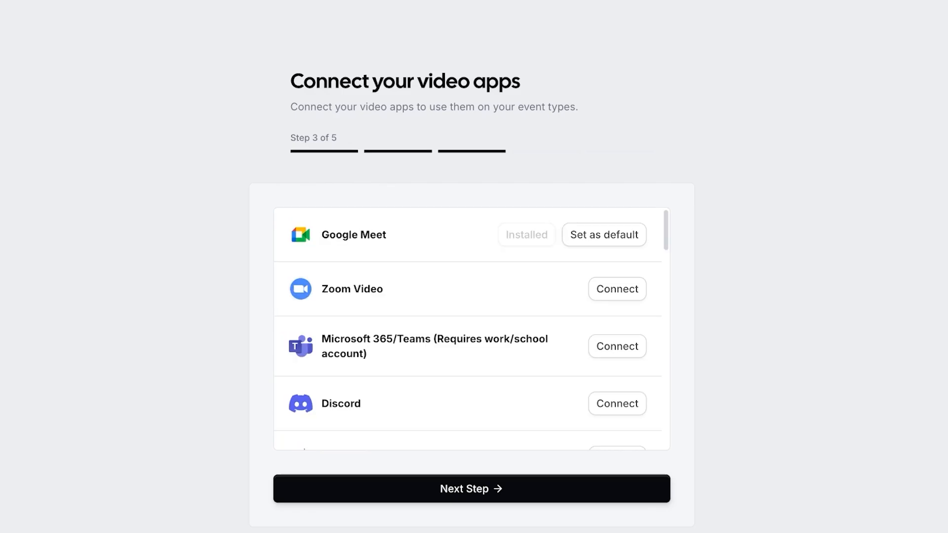
{"action": "scroll", "coordinate": [472, 329], "scroll_direction": "down", "scroll_amount": 15}
{"action": "scroll", "coordinate": [471, 329], "scroll_direction": "up", "scroll_amount": 15}
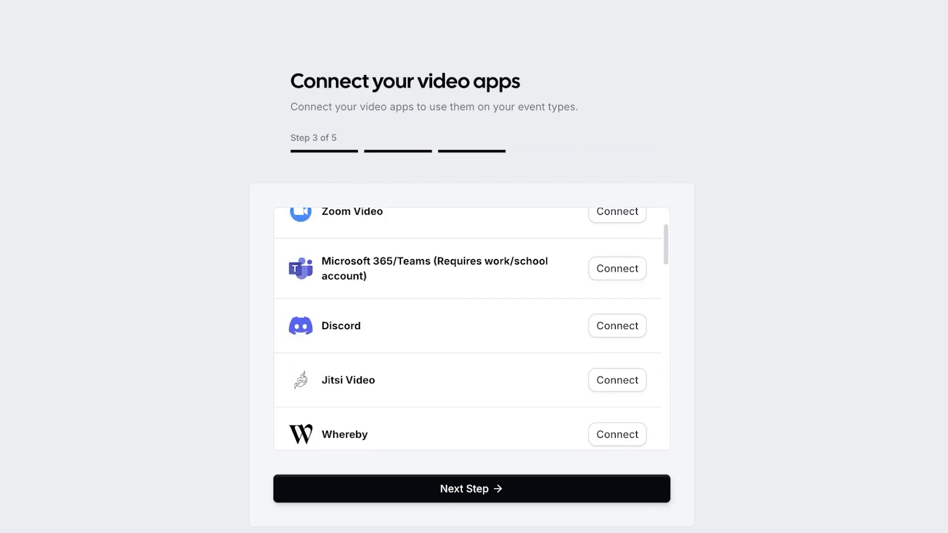
{"action": "left_click", "coordinate": [604, 234]}
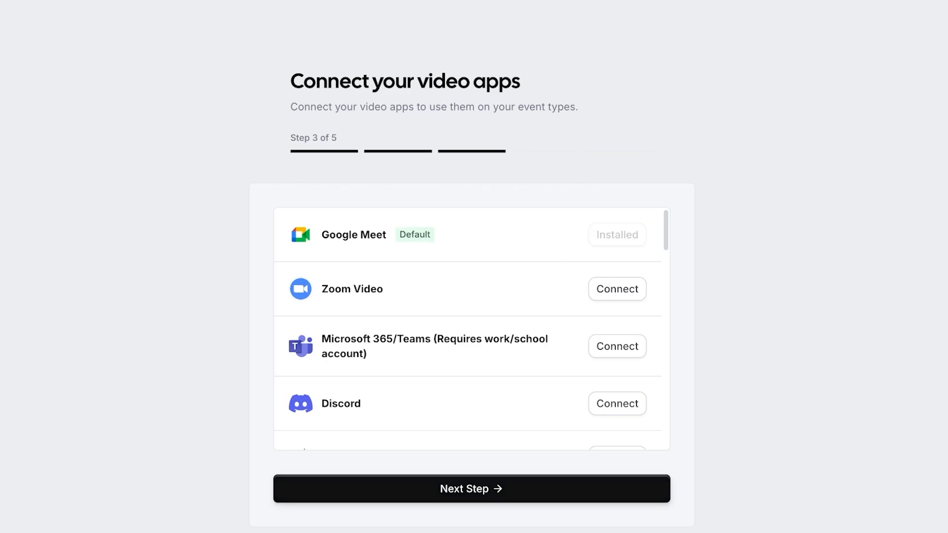
{"action": "left_click", "coordinate": [471, 489]}
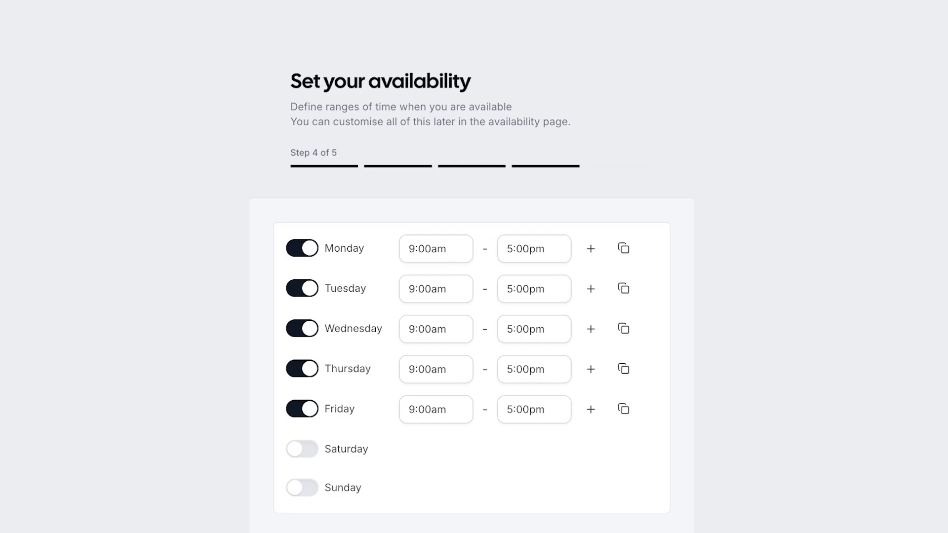
- Set Monday's availability start time to 10:00am
{"action": "left_click", "coordinate": [436, 249]}
{"action": "scroll", "coordinate": [432, 449], "scroll_direction": "down", "scroll_amount": 3}
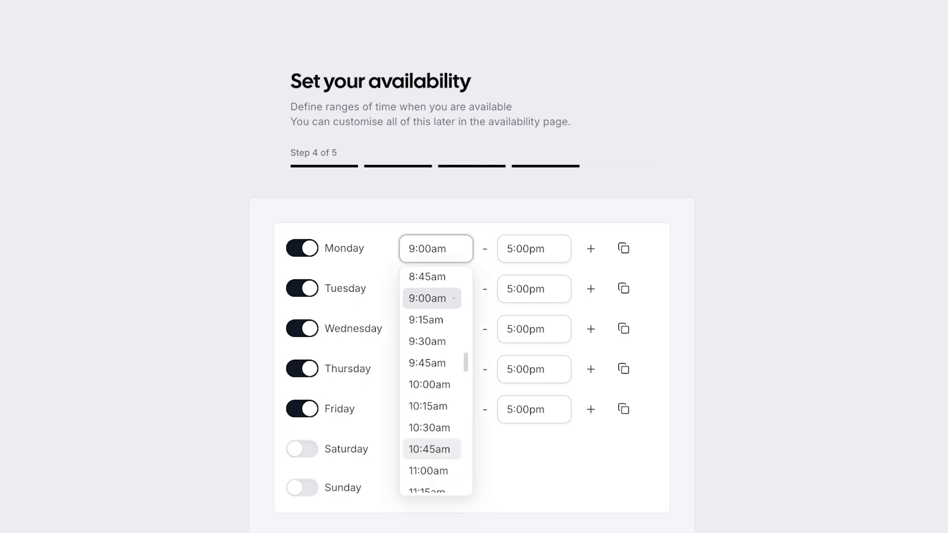
{"action": "scroll", "coordinate": [430, 345], "scroll_direction": "down", "scroll_amount": 2}
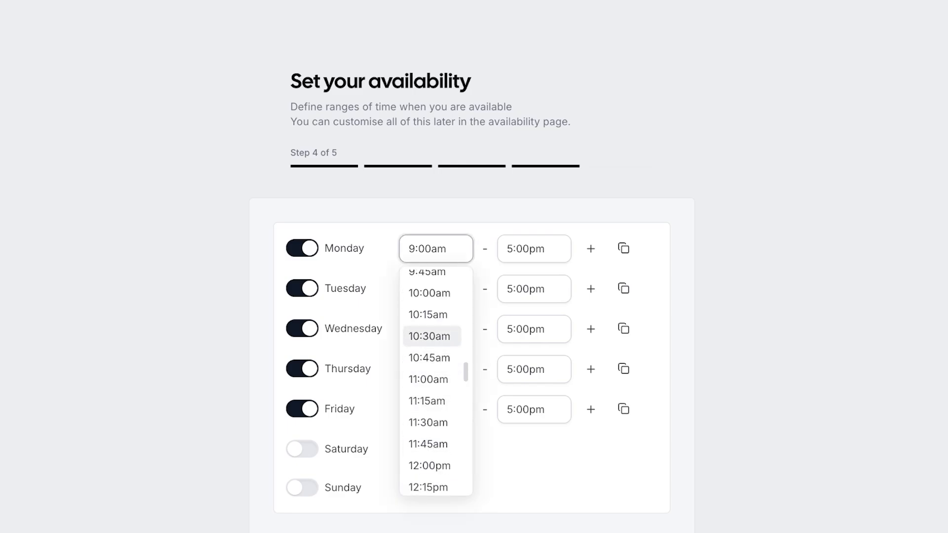
{"action": "left_click", "coordinate": [429, 293]}
- Copy Monday's availability hours to all the other days of the week
{"action": "left_click", "coordinate": [436, 289]}
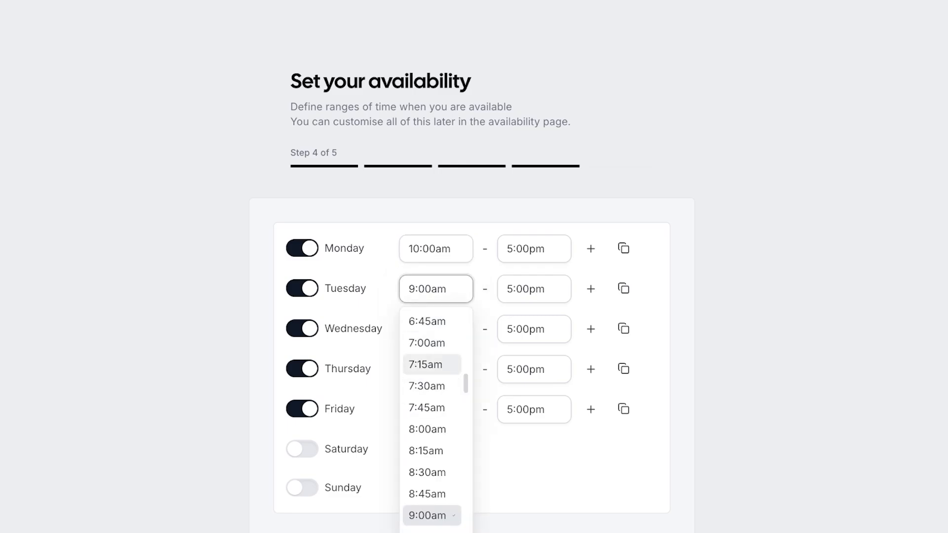
{"action": "left_click", "coordinate": [623, 248]}
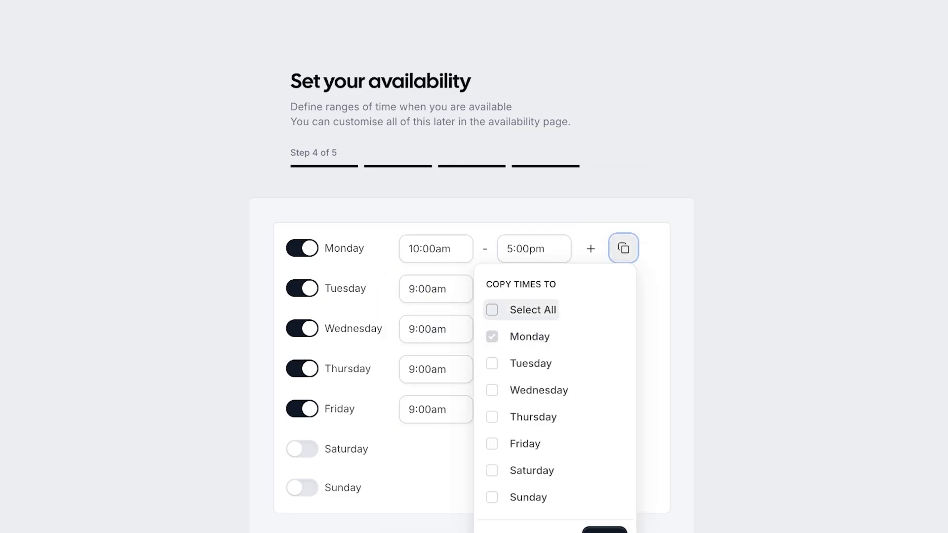
{"action": "left_click", "coordinate": [533, 310]}
{"action": "left_click", "coordinate": [605, 530]}
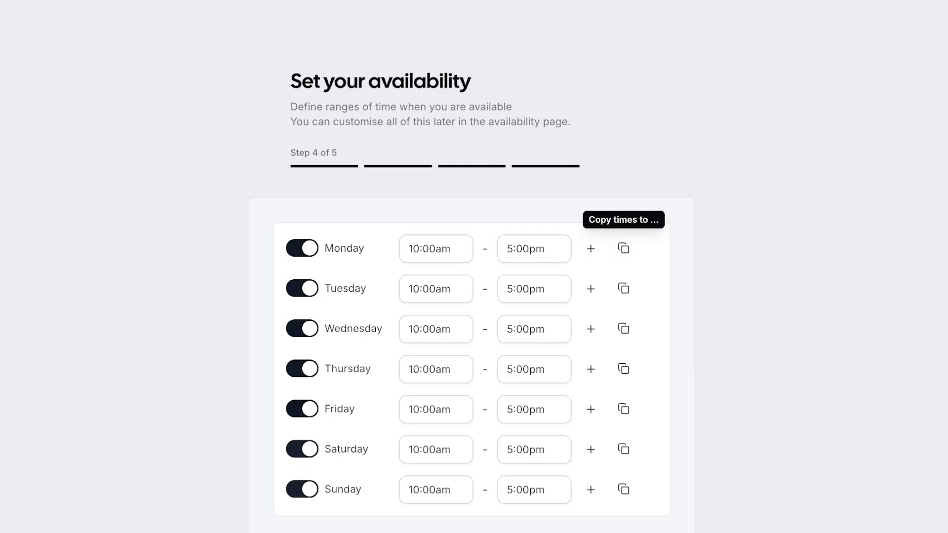
- Add a second time range to Monday and set the end of its first range to 1:00pm
{"action": "scroll", "coordinate": [623, 329], "scroll_direction": "down", "scroll_amount": 3}
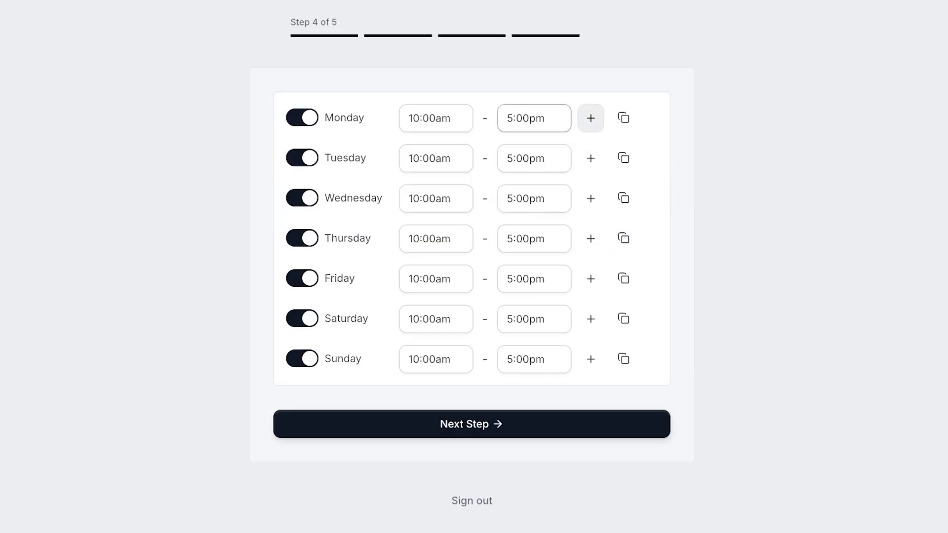
{"action": "left_click", "coordinate": [590, 119]}
{"action": "left_click", "coordinate": [534, 118]}
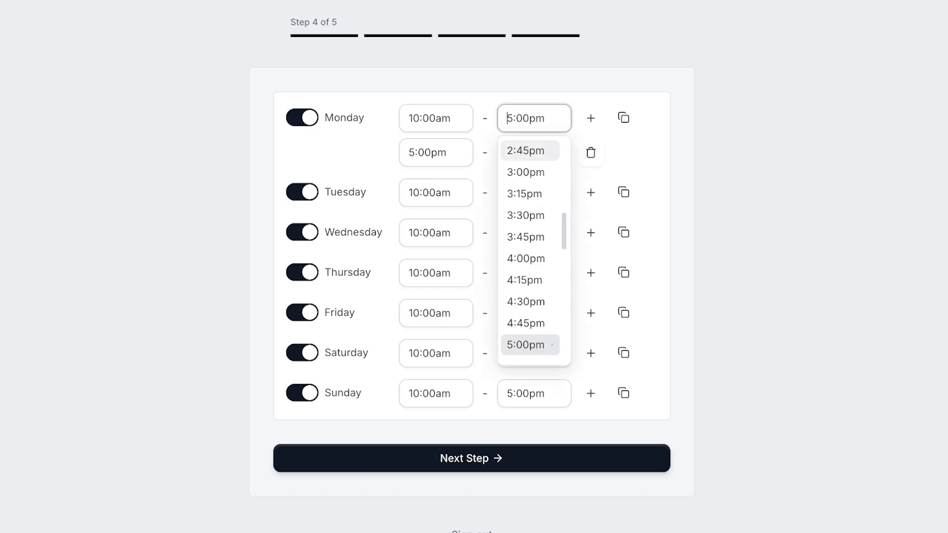
{"action": "scroll", "coordinate": [532, 217], "scroll_direction": "down", "scroll_amount": 3}
{"action": "scroll", "coordinate": [532, 207], "scroll_direction": "up", "scroll_amount": 7}
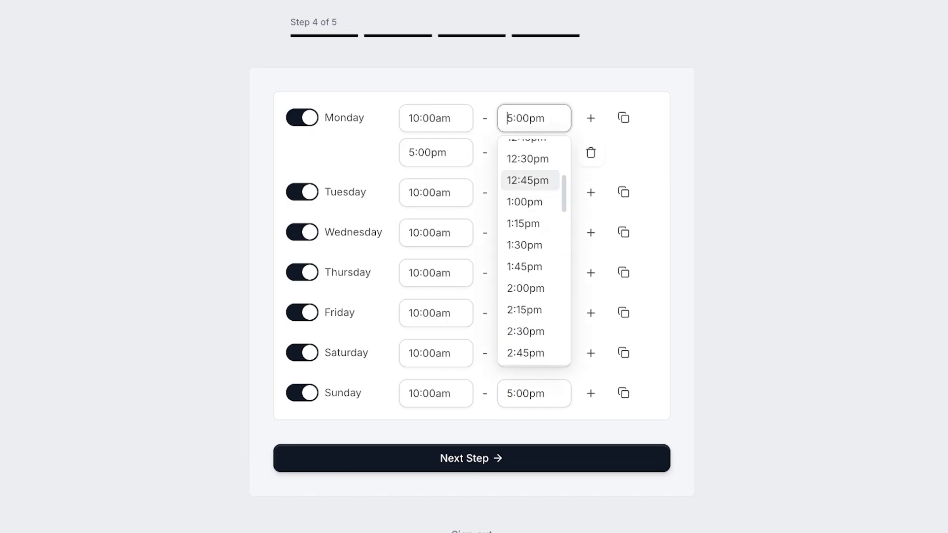
{"action": "scroll", "coordinate": [528, 221], "scroll_direction": "up", "scroll_amount": 1}
{"action": "left_click", "coordinate": [525, 242]}
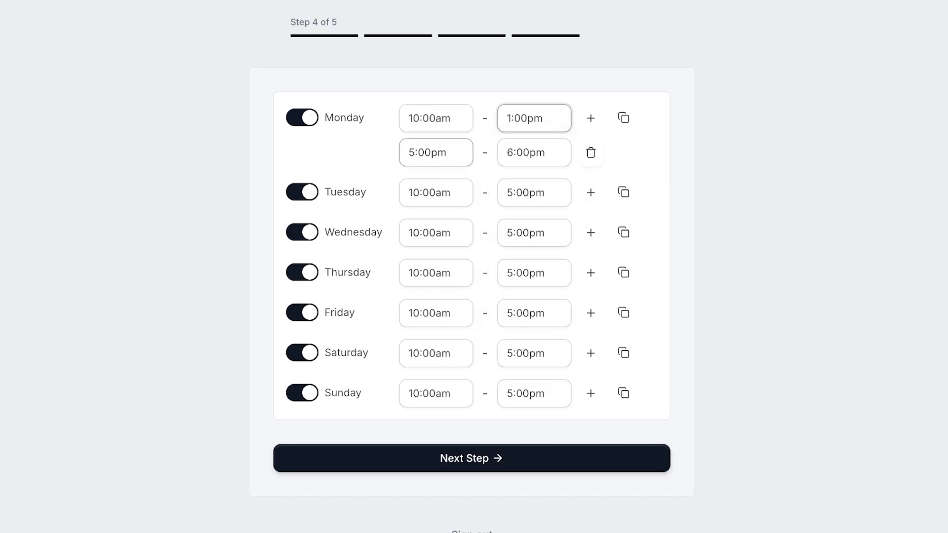
- Set the start of Monday's second time range to 2:00pm
{"action": "left_click", "coordinate": [436, 152]}
{"action": "scroll", "coordinate": [431, 292], "scroll_direction": "down", "scroll_amount": 3}
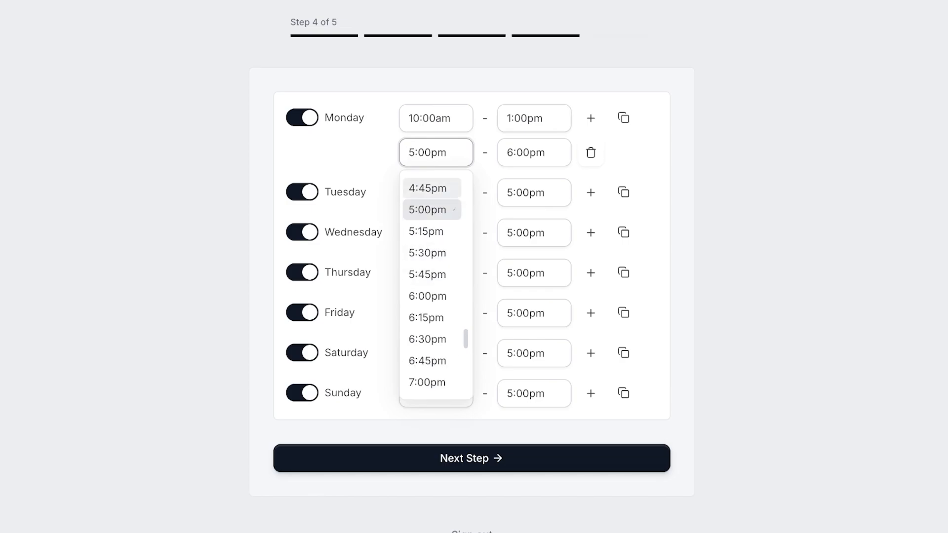
{"action": "scroll", "coordinate": [429, 237], "scroll_direction": "down", "scroll_amount": 1}
{"action": "scroll", "coordinate": [430, 237], "scroll_direction": "up", "scroll_amount": 4}
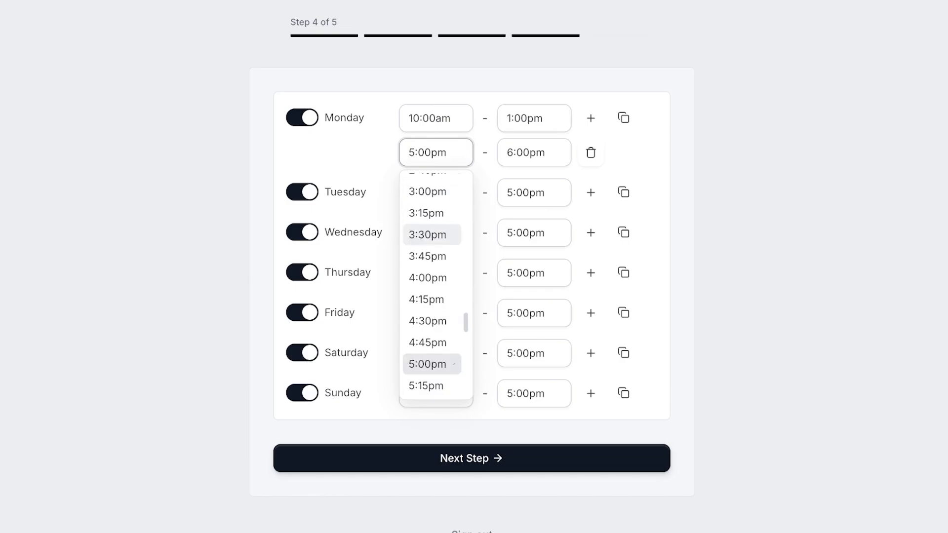
{"action": "scroll", "coordinate": [430, 235], "scroll_direction": "up", "scroll_amount": 3}
{"action": "left_click", "coordinate": [428, 235]}
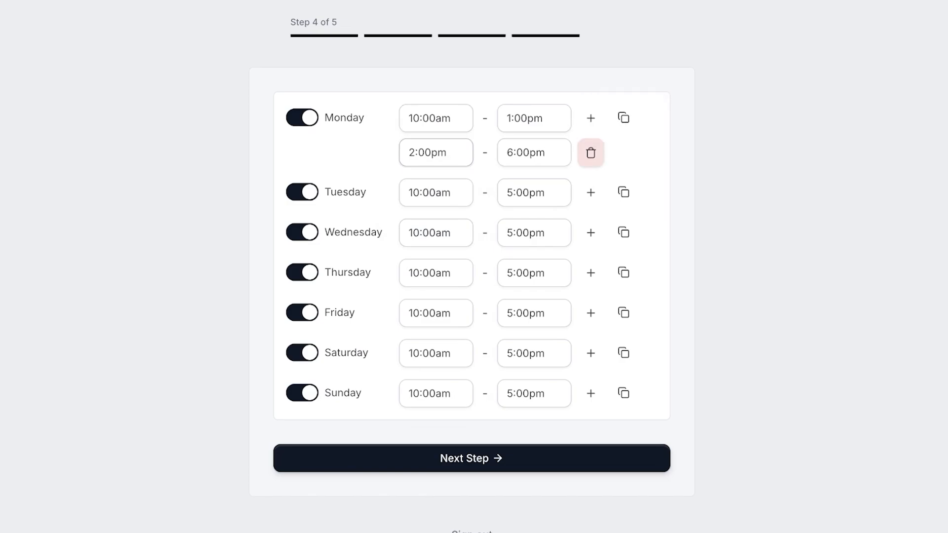
- Delete Monday's second time range and set the end of the remaining range to 5:00pm
{"action": "left_click", "coordinate": [591, 152]}
{"action": "left_click", "coordinate": [528, 119]}
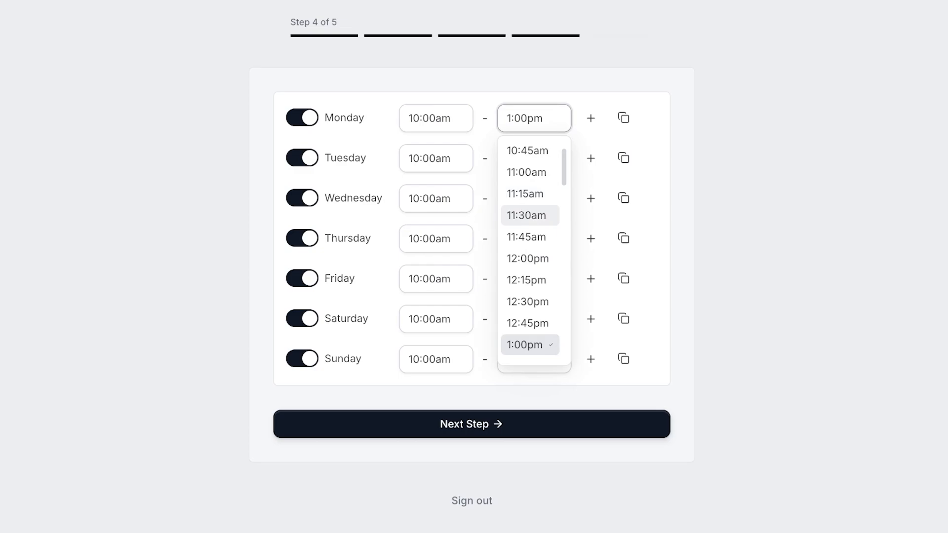
{"action": "scroll", "coordinate": [523, 210], "scroll_direction": "up", "scroll_amount": 1}
{"action": "scroll", "coordinate": [524, 205], "scroll_direction": "down", "scroll_amount": 1}
{"action": "scroll", "coordinate": [529, 242], "scroll_direction": "down", "scroll_amount": 15}
{"action": "scroll", "coordinate": [529, 242], "scroll_direction": "up", "scroll_amount": 10}
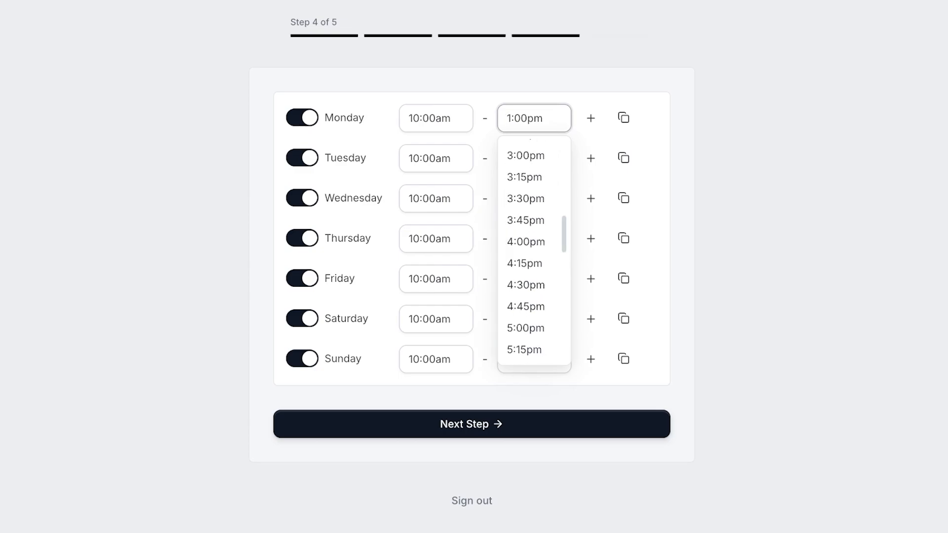
{"action": "scroll", "coordinate": [526, 297], "scroll_direction": "down", "scroll_amount": 1}
{"action": "left_click", "coordinate": [526, 299]}
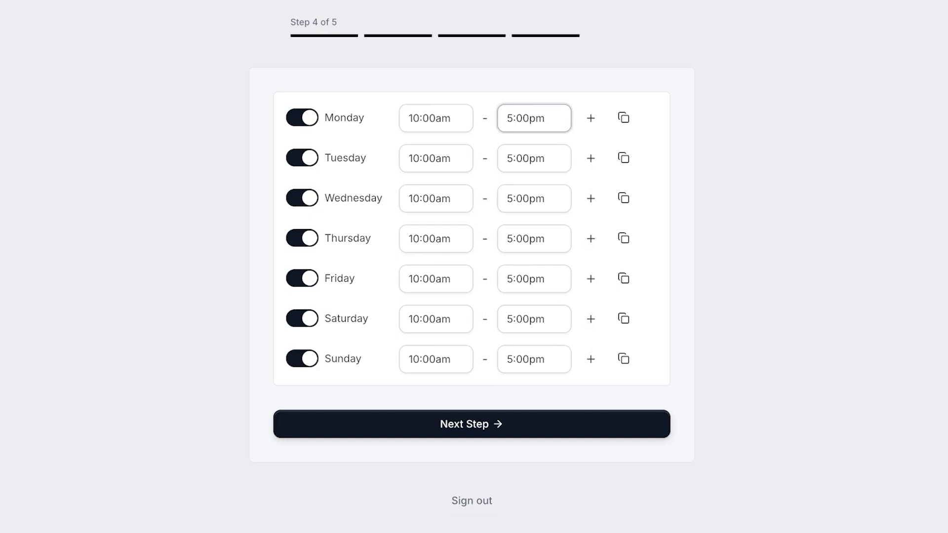
- Switch off Saturday's availability
{"action": "left_click", "coordinate": [302, 319]}
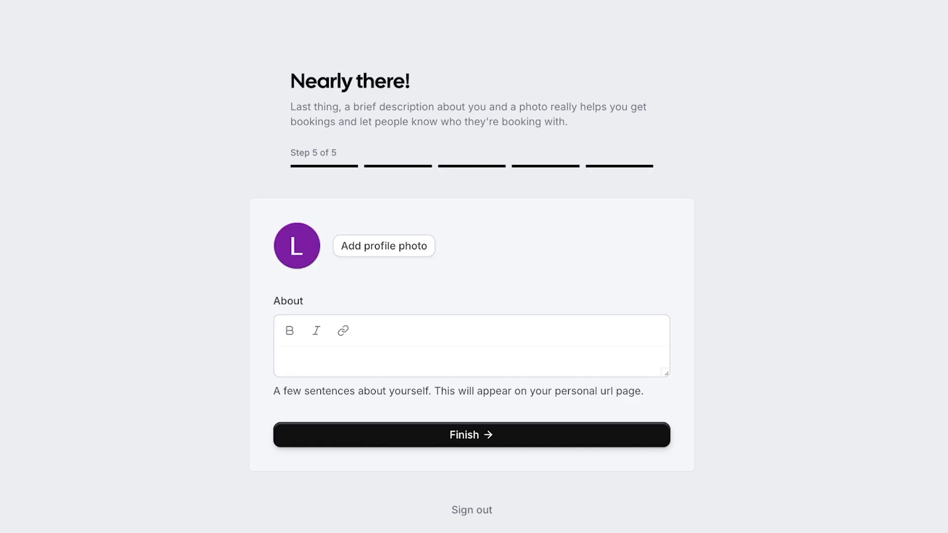
{"action": "left_click", "coordinate": [283, 361]}
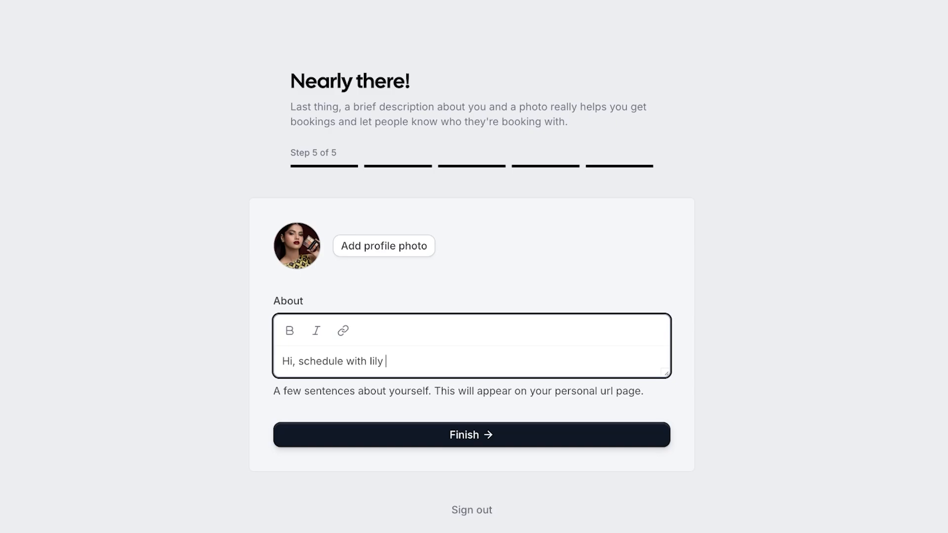
{"action": "key", "text": "BackSpace"}
{"action": "key", "text": "BackSpace"}
{"action": "key", "text": "BackSpace"}
{"action": "key", "text": "BackSpace"}
{"action": "key", "text": "BackSpace"}
{"action": "type", "text": "me!"}
{"action": "key", "text": "BackSpace"}
{"action": "key", "text": "BackSpace"}
{"action": "key", "text": "BackSpace"}
{"action": "key", "text": "BackSpace"}
{"action": "key", "text": "BackSpace"}
{"action": "key", "text": "BackSpace"}
{"action": "key", "text": "BackSpace"}
{"action": "key", "text": "BackSpace"}
{"action": "key", "text": "BackSpace"}
{"action": "key", "text": "BackSpace"}
{"action": "key", "text": "BackSpace"}
{"action": "key", "text": "BackSpace"}
{"action": "key", "text": "BackSpace"}
{"action": "key", "text": "BackSpace"}
{"action": "key", "text": "BackSpace"}
{"action": "key", "text": "BackSpace"}
{"action": "key", "text": "BackSpace"}
{"action": "key", "text": "BackSpace"}
{"action": "key", "text": "BackSpace"}
{"action": "key", "text": "BackSpace"}
{"action": "key", "text": "BackSpace"}
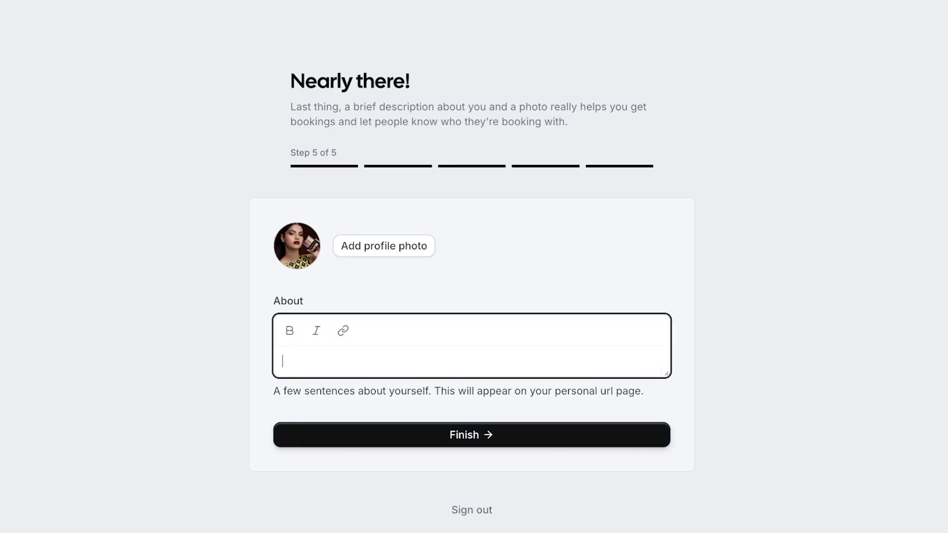
- Write an About text introducing the profile owner by first name as a certified lash and hair tech, and finish the onboarding
{"action": "type", "text": "Hi, I'm lily a certified las"}
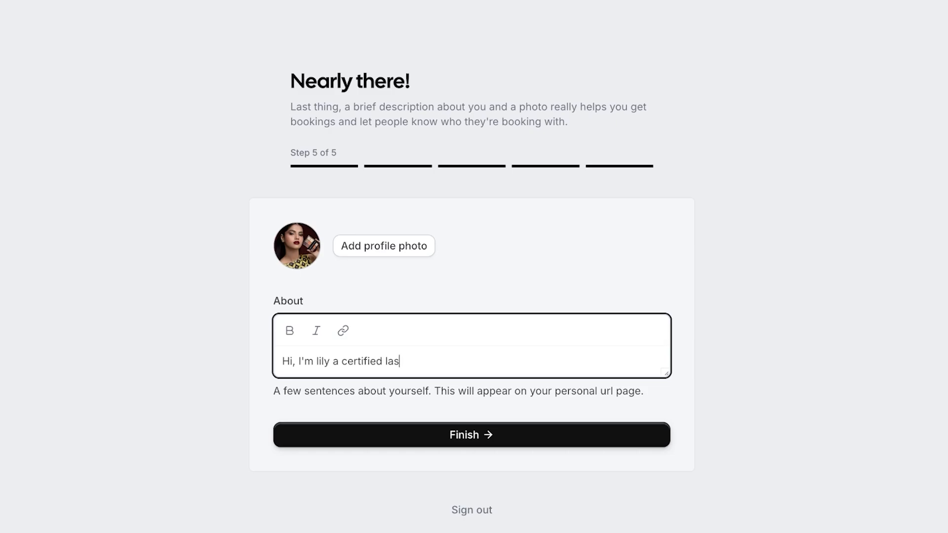
{"action": "type", "text": "h and hair tech"}
{"action": "left_click", "coordinate": [471, 435]}
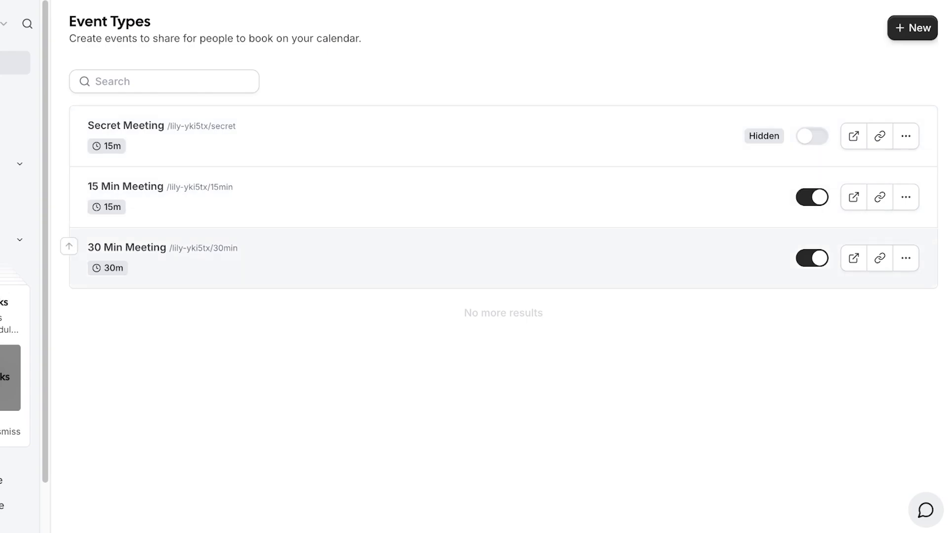
- Delete the 30 Min Meeting, Secret Meeting and 15 Min Meeting event types
{"action": "left_click", "coordinate": [906, 258]}
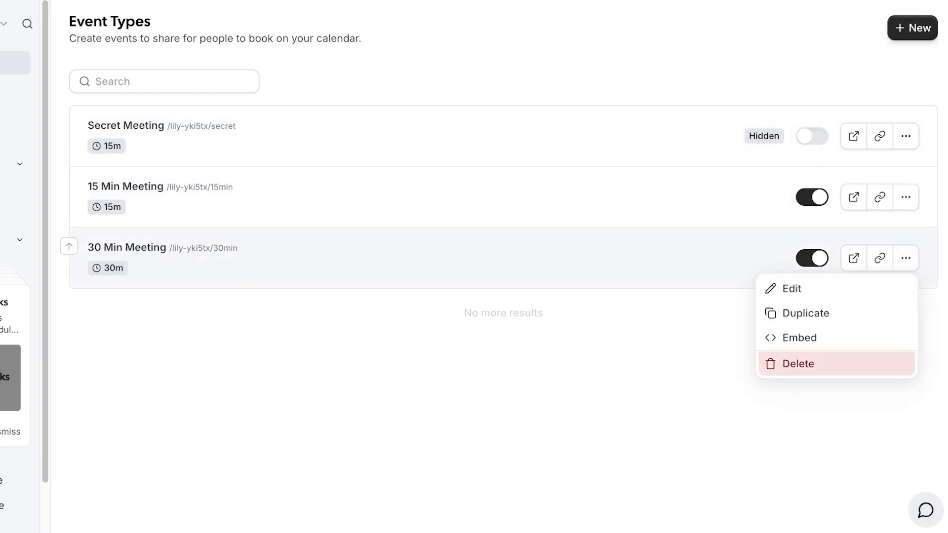
{"action": "left_click", "coordinate": [792, 362]}
{"action": "left_click", "coordinate": [625, 316]}
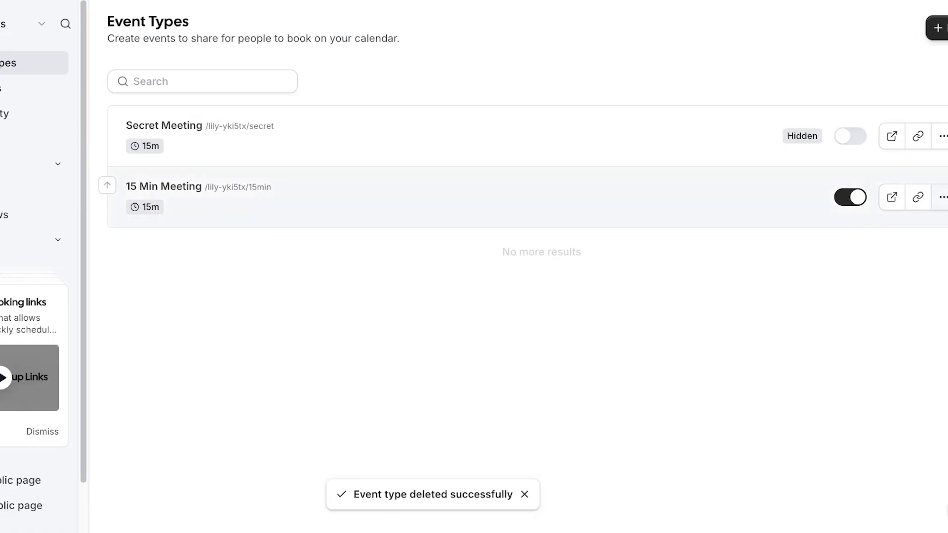
{"action": "left_click", "coordinate": [907, 137]}
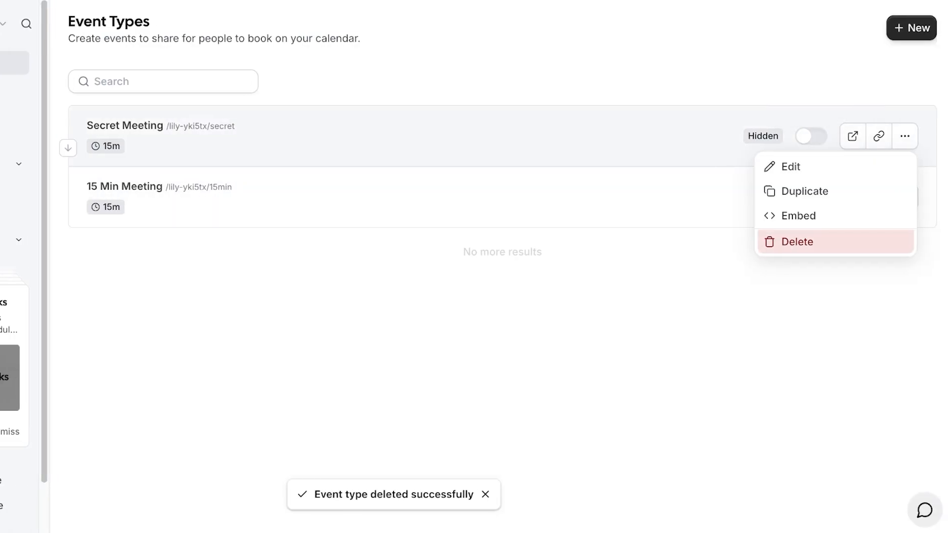
{"action": "left_click", "coordinate": [800, 241]}
{"action": "left_click", "coordinate": [570, 317]}
{"action": "left_click", "coordinate": [905, 137]}
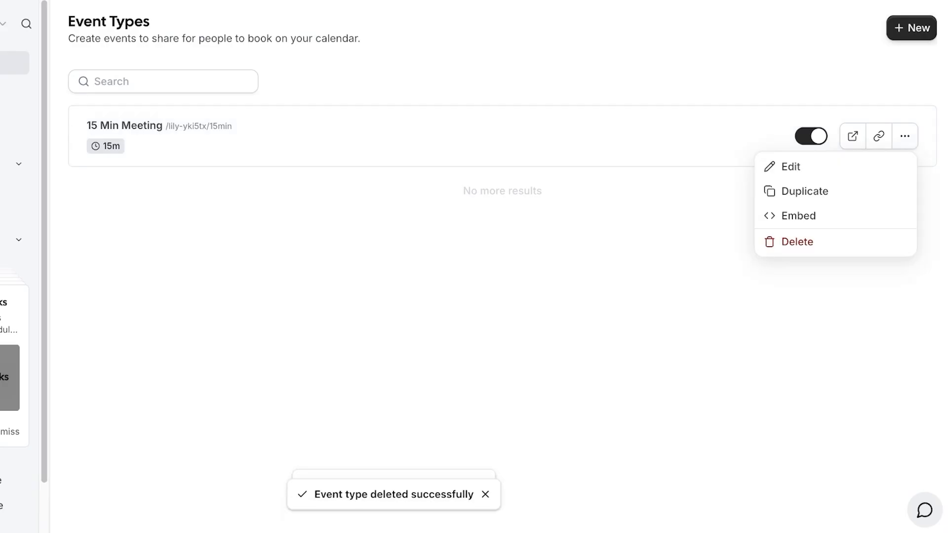
{"action": "left_click", "coordinate": [796, 242]}
{"action": "left_click", "coordinate": [568, 317]}
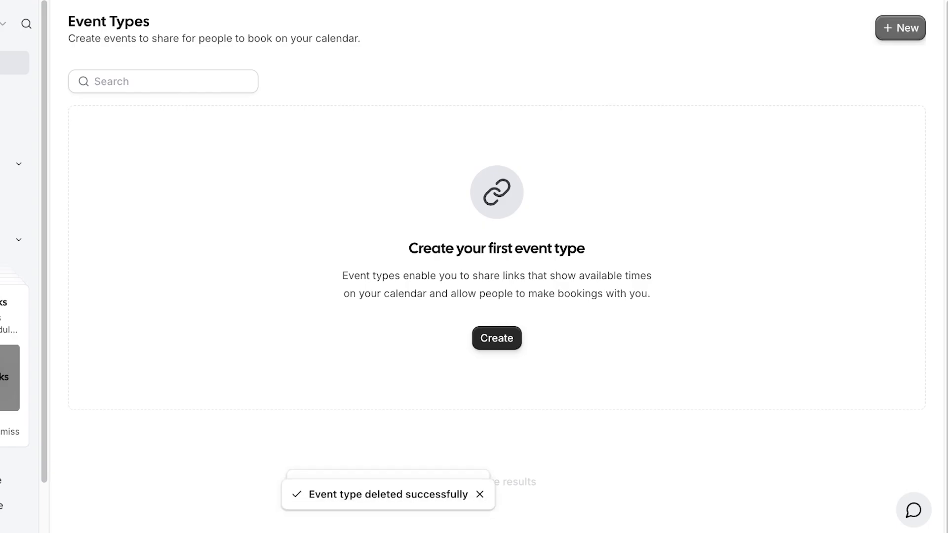
- Start a new event type titled "Lash Extensions Guide"
{"action": "left_click", "coordinate": [901, 28]}
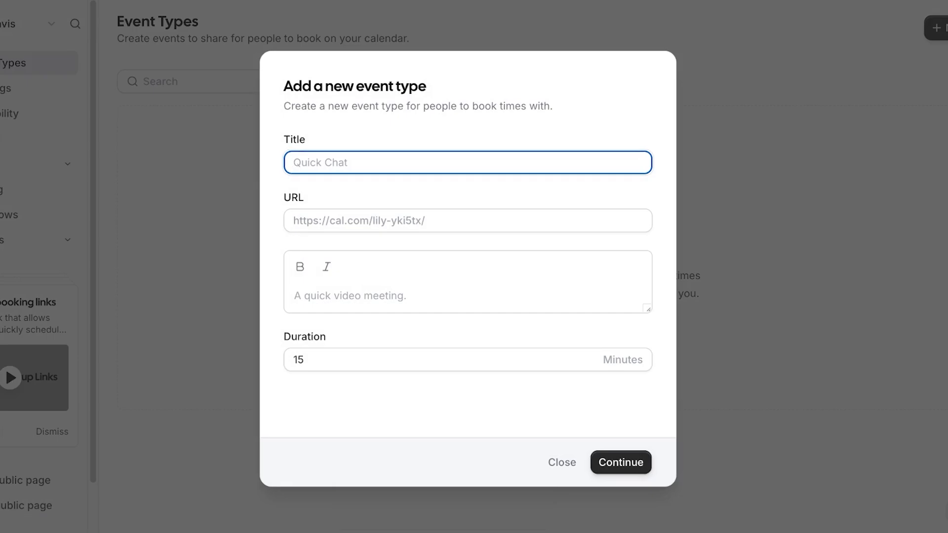
{"action": "type", "text": "Lash Extensions"}
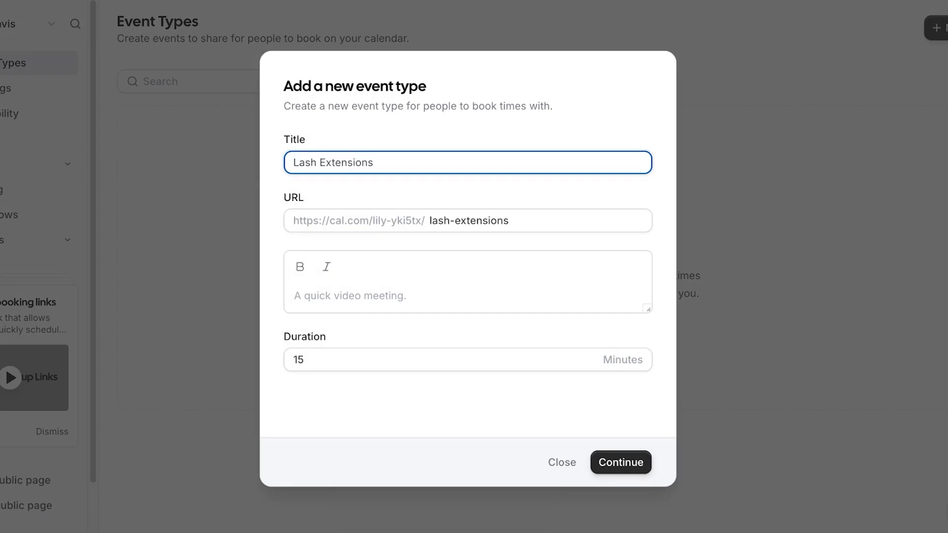
{"action": "type", "text": " Guide"}
- Describe the new event type as "A 1 on 1 guide to put on lashes!"
{"action": "left_click", "coordinate": [350, 295]}
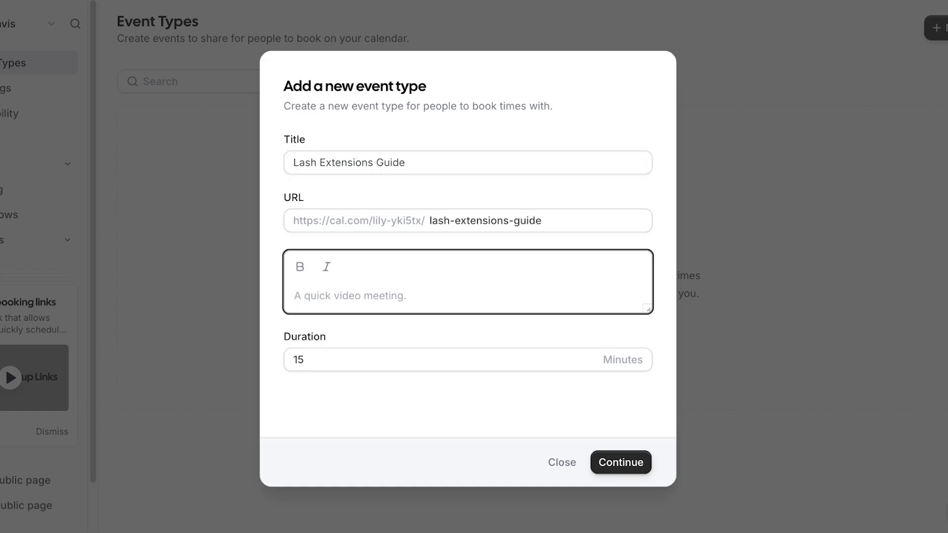
{"action": "type", "text": "A 101"}
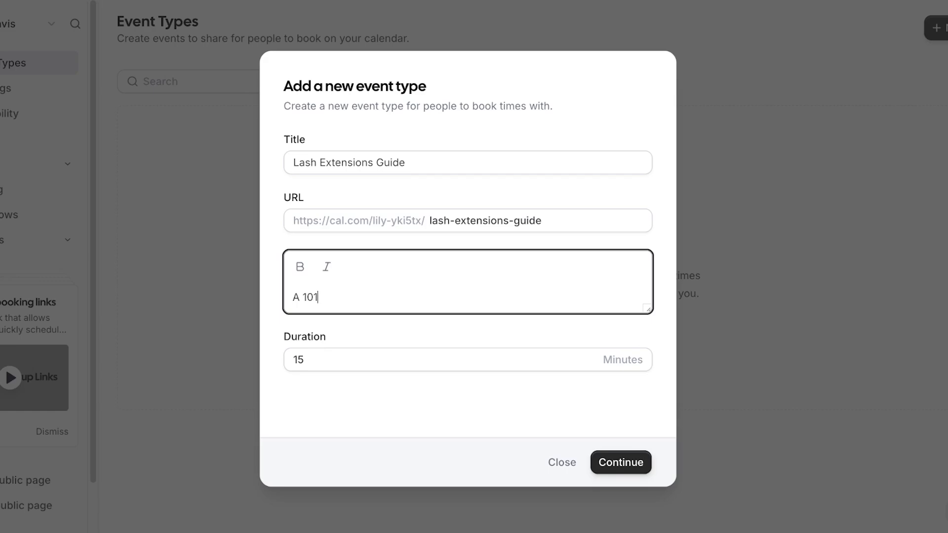
{"action": "key", "text": "BackSpace"}
{"action": "key", "text": "BackSpace"}
{"action": "type", "text": "on 1 qu"}
{"action": "key", "text": "BackSpace"}
{"action": "key", "text": "BackSpace"}
{"action": "type", "text": "guide to put on lashes!"}
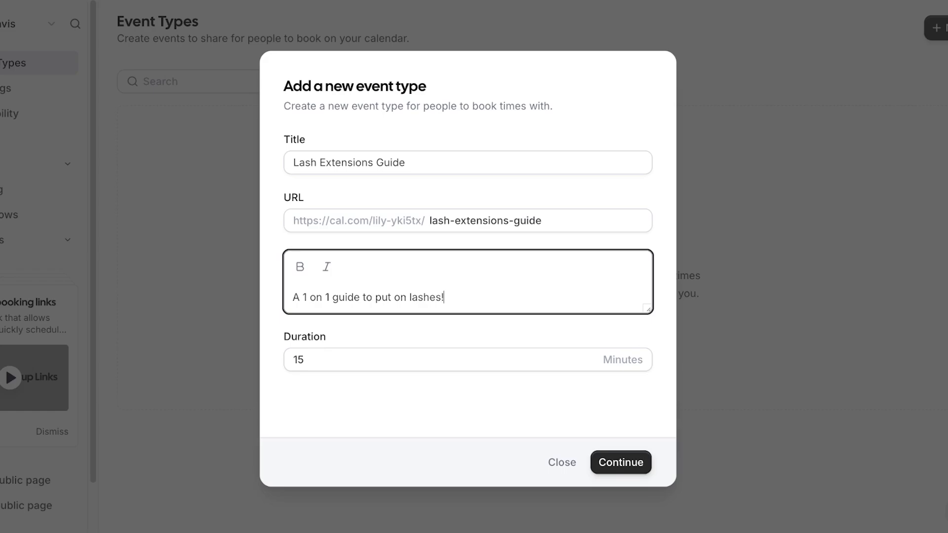
- Set the event duration to 30 minutes and create the event type
{"action": "left_click", "coordinate": [305, 360]}
{"action": "key", "text": "BackSpace"}
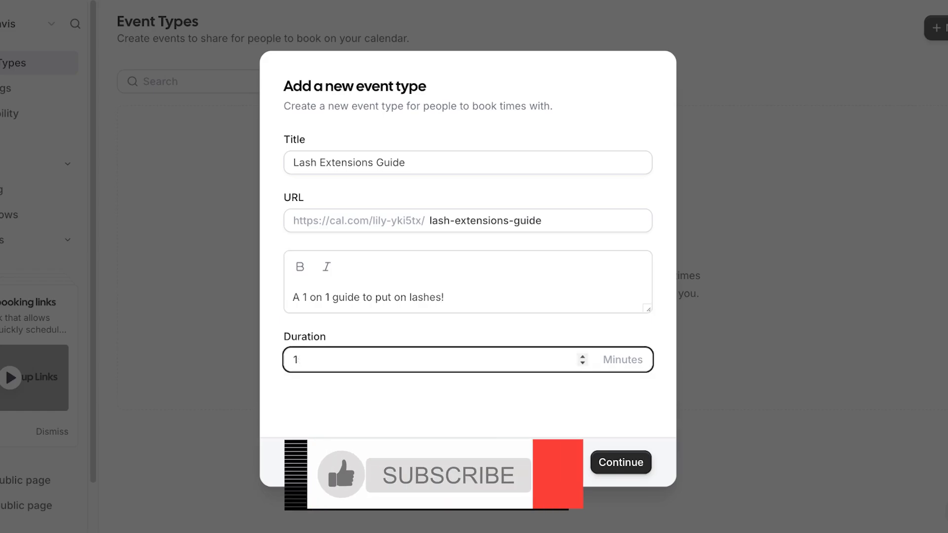
{"action": "type", "text": "40"}
{"action": "key", "text": "BackSpace"}
{"action": "key", "text": "BackSpace"}
{"action": "key", "text": "BackSpace"}
{"action": "type", "text": "30"}
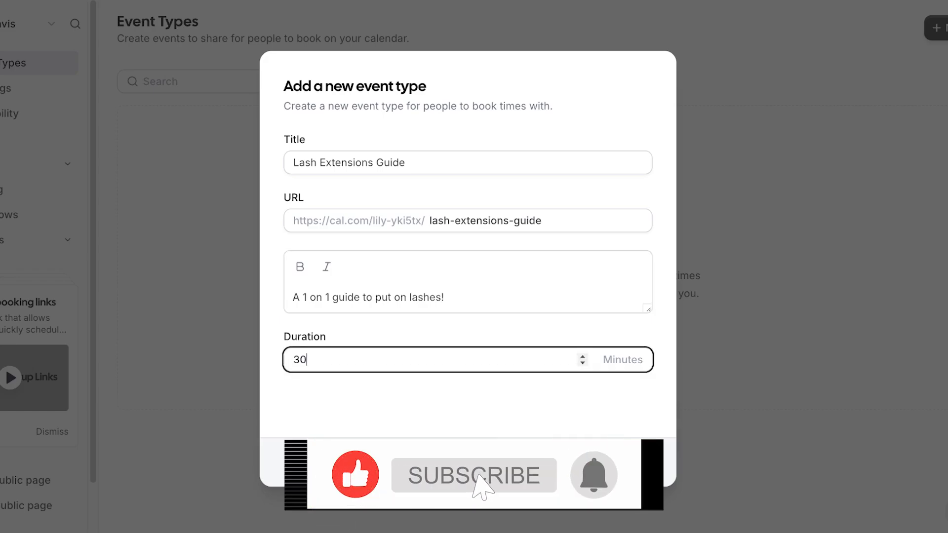
{"action": "left_click", "coordinate": [624, 462]}
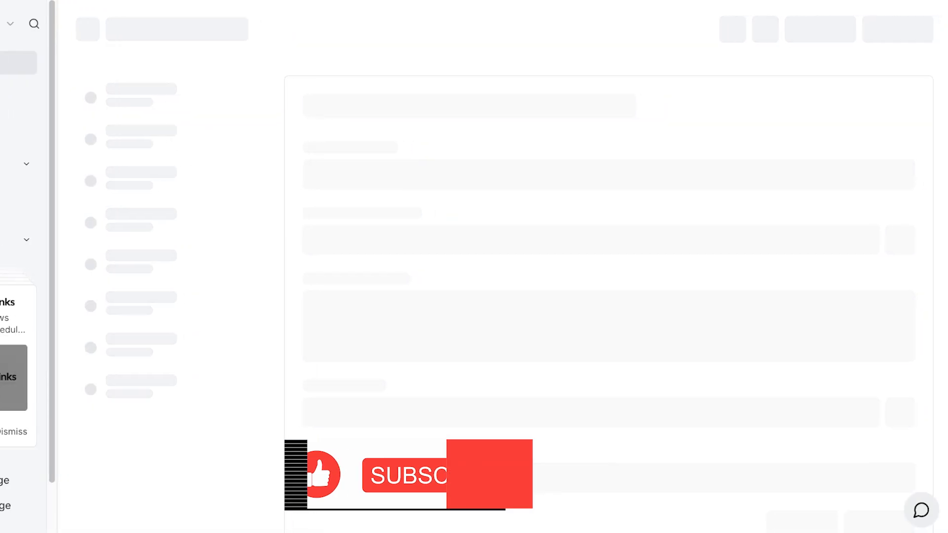
- Look over the event's setup, the options for an additional location and the selectable availability schedules
{"action": "scroll", "coordinate": [593, 298], "scroll_direction": "down", "scroll_amount": 3}
{"action": "scroll", "coordinate": [593, 298], "scroll_direction": "up", "scroll_amount": 3}
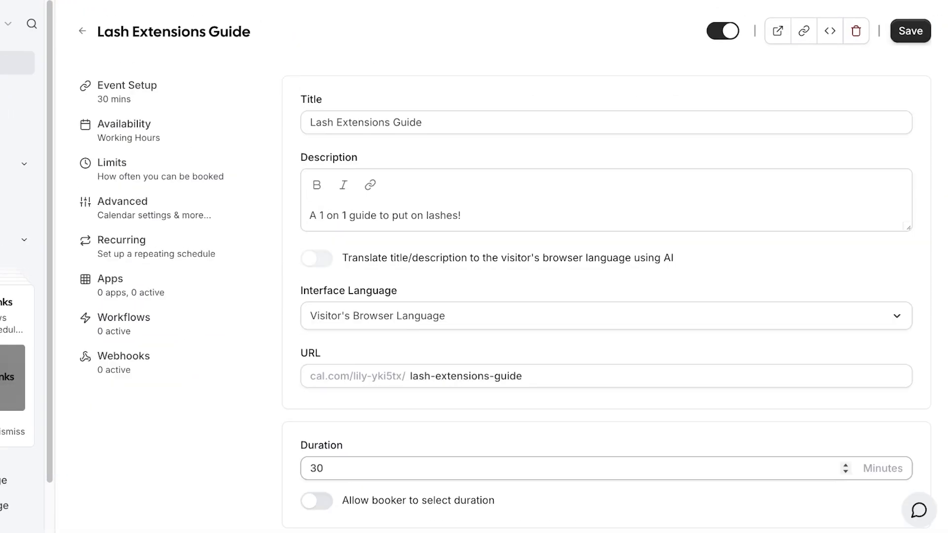
{"action": "scroll", "coordinate": [494, 296], "scroll_direction": "down", "scroll_amount": 3}
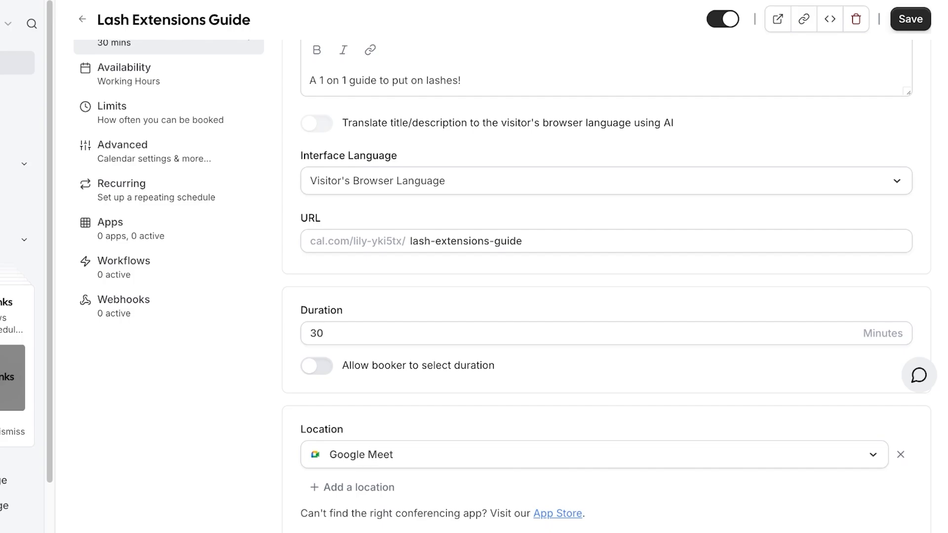
{"action": "scroll", "coordinate": [607, 286], "scroll_direction": "down", "scroll_amount": 1}
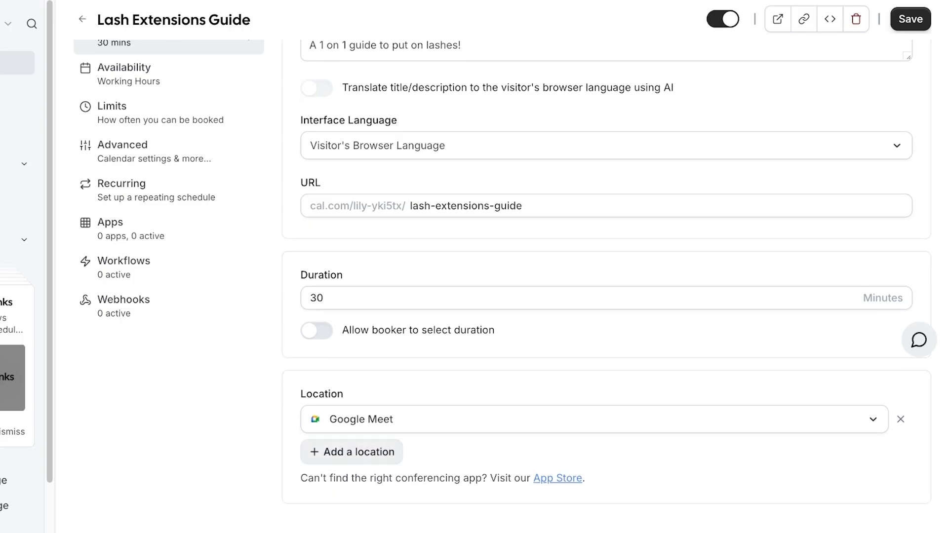
{"action": "left_click", "coordinate": [359, 452]}
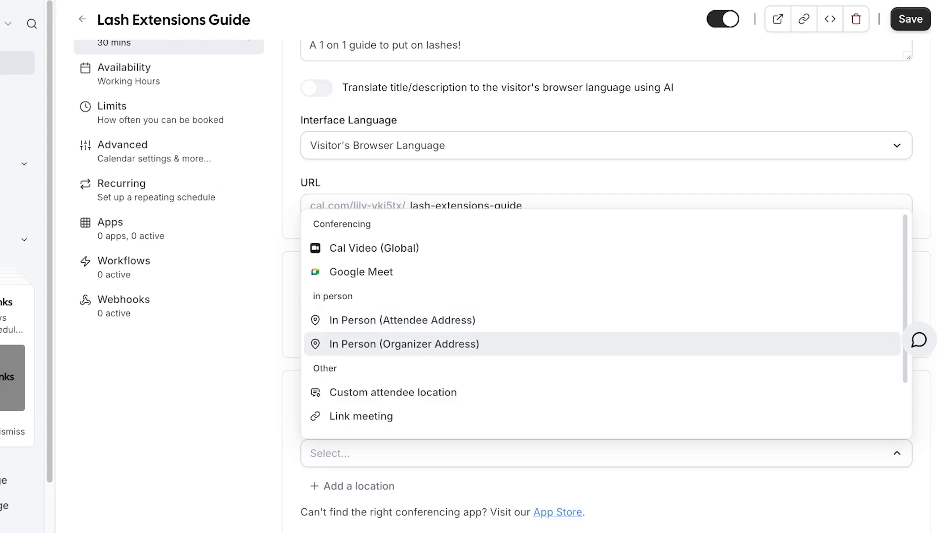
{"action": "scroll", "coordinate": [168, 119], "scroll_direction": "up", "scroll_amount": 3}
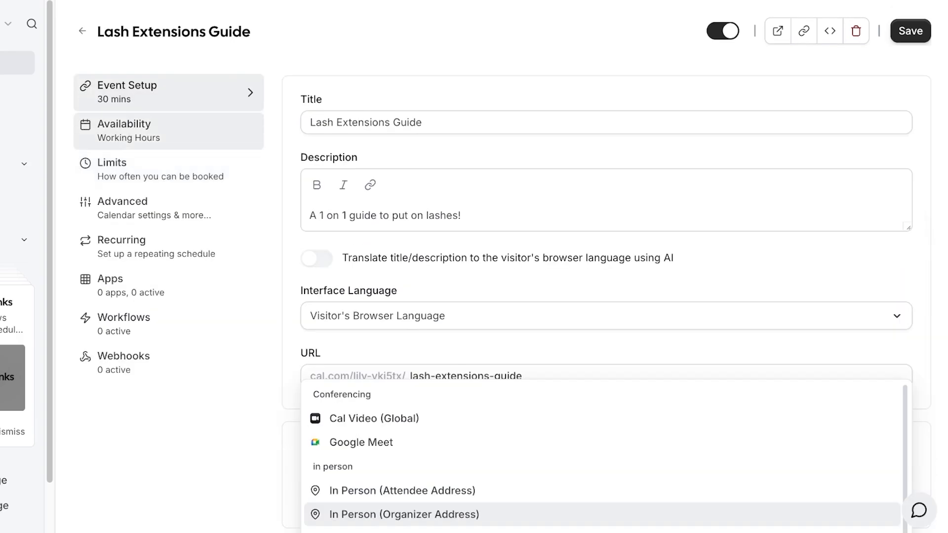
{"action": "left_click", "coordinate": [168, 131]}
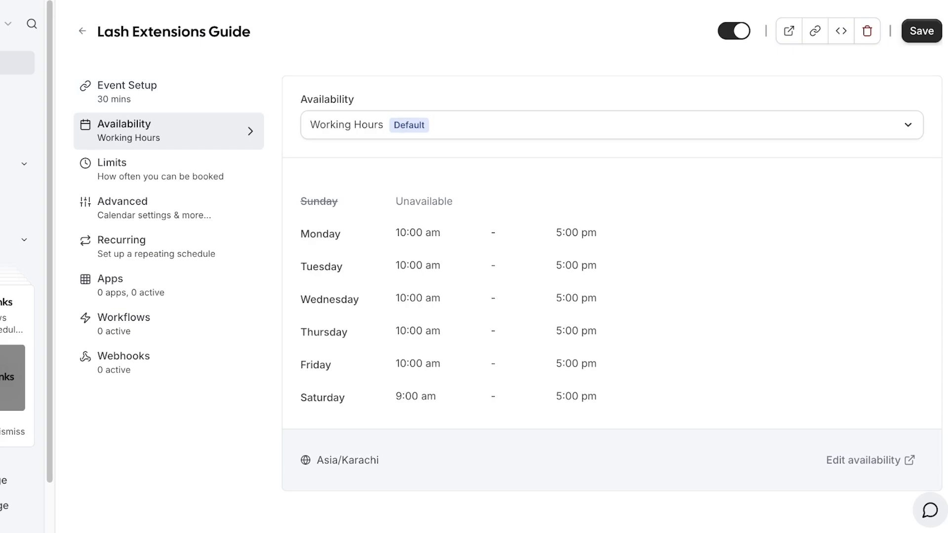
{"action": "left_click", "coordinate": [612, 125]}
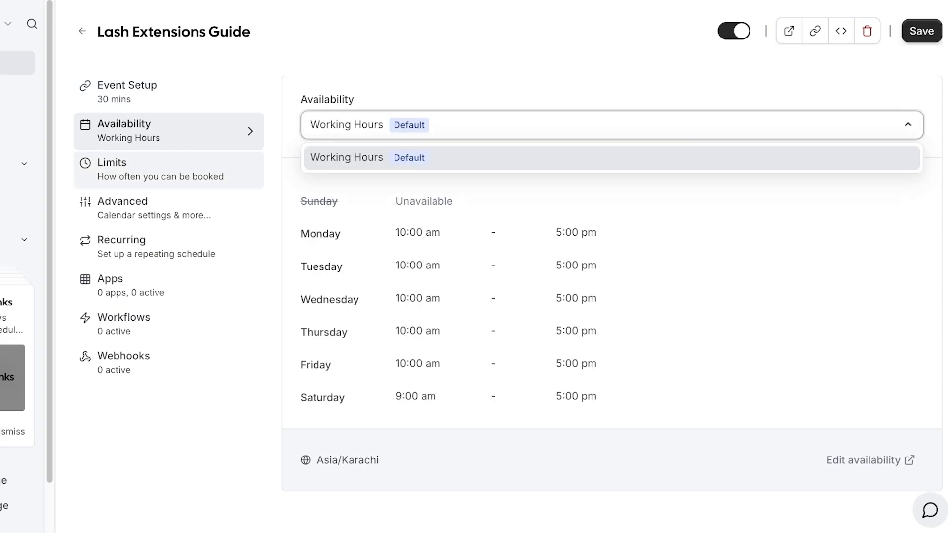
- Examine the event's booking limits, including the always-available and day-type options for limiting future bookings
{"action": "left_click", "coordinate": [168, 170]}
{"action": "left_click", "coordinate": [168, 170]}
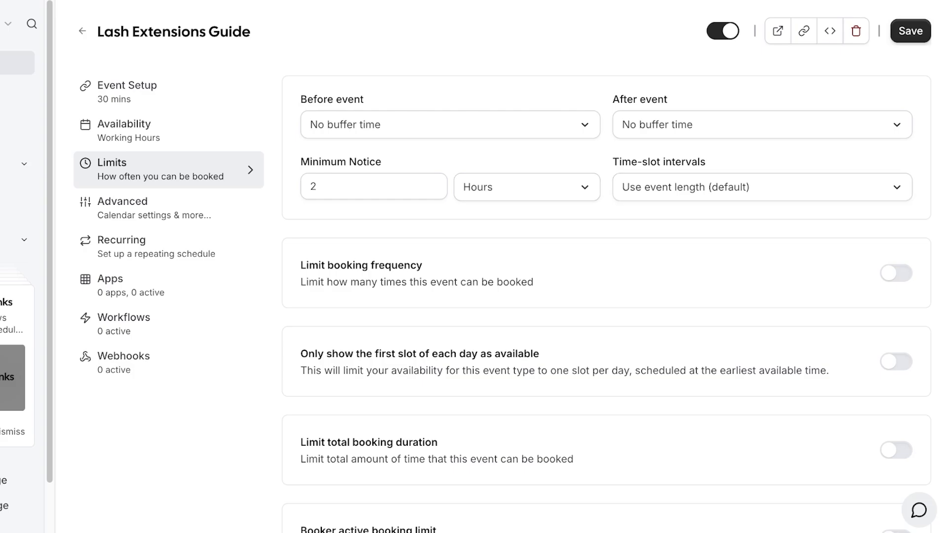
{"action": "scroll", "coordinate": [606, 287], "scroll_direction": "down", "scroll_amount": 2}
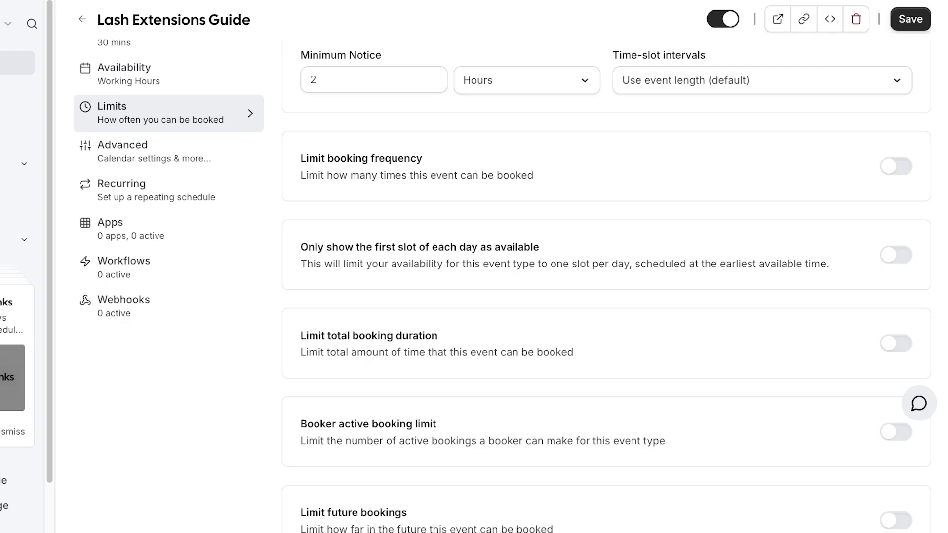
{"action": "scroll", "coordinate": [609, 280], "scroll_direction": "down", "scroll_amount": 1}
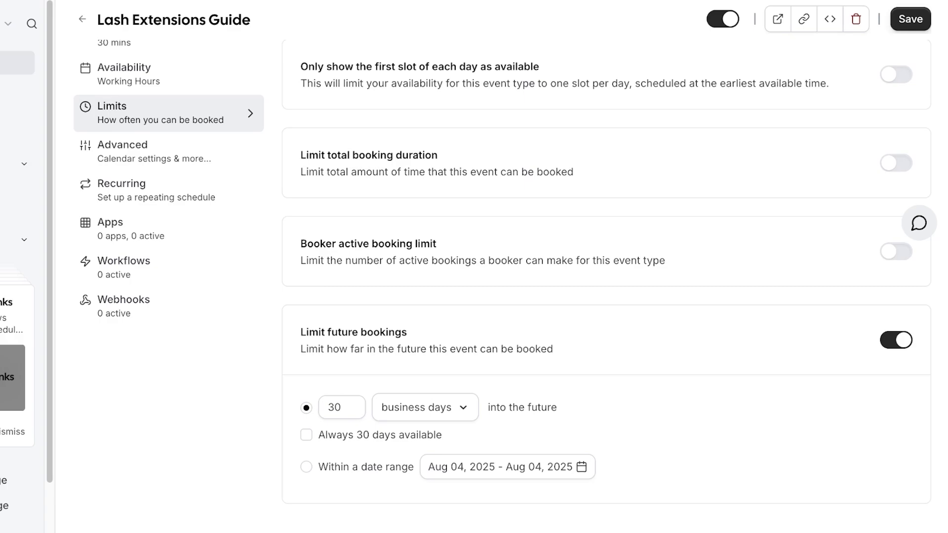
{"action": "left_click", "coordinate": [306, 435]}
{"action": "left_click", "coordinate": [306, 435]}
{"action": "left_click", "coordinate": [425, 407]}
{"action": "left_click", "coordinate": [426, 408]}
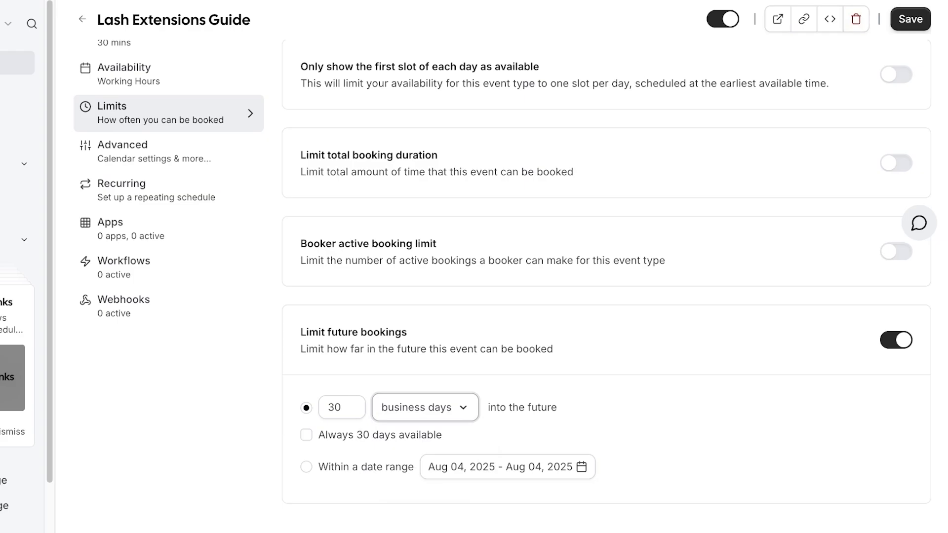
- Save the booking limits of the Lash Extensions Guide event type
{"action": "left_click", "coordinate": [911, 19]}
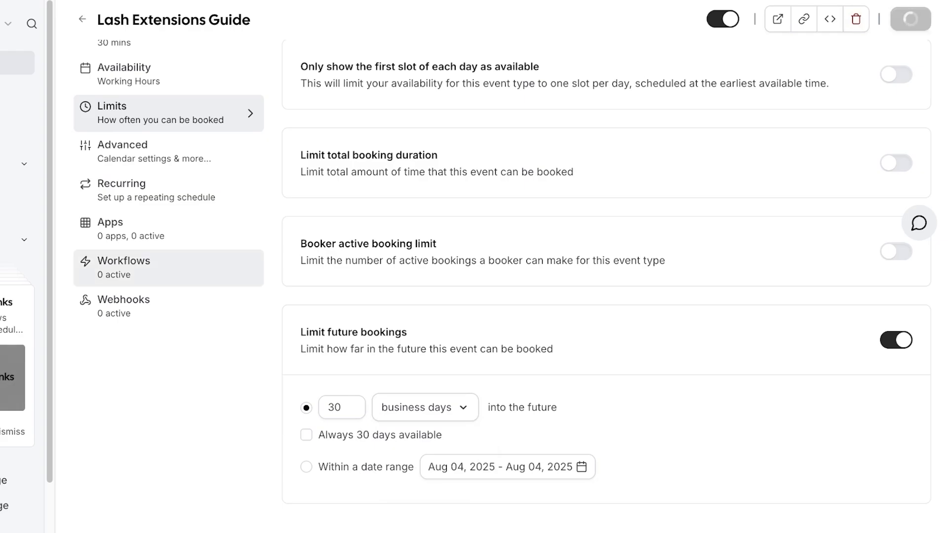
{"action": "scroll", "coordinate": [607, 276], "scroll_direction": "up", "scroll_amount": 3}
{"action": "scroll", "coordinate": [607, 277], "scroll_direction": "up", "scroll_amount": 3}
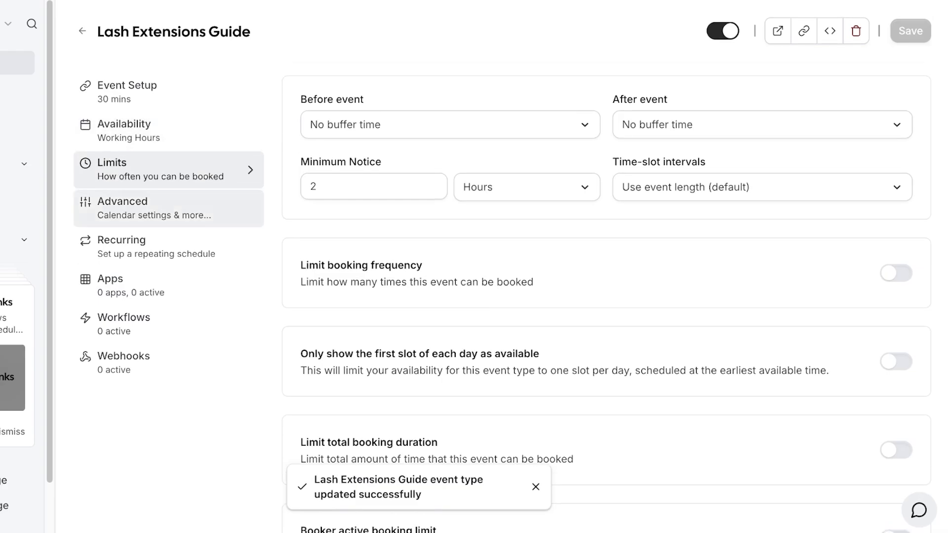
- Examine the event's advanced settings, including the target calendar, event name, organizer email, conflict checks, layout and booking questions
{"action": "left_click", "coordinate": [154, 208]}
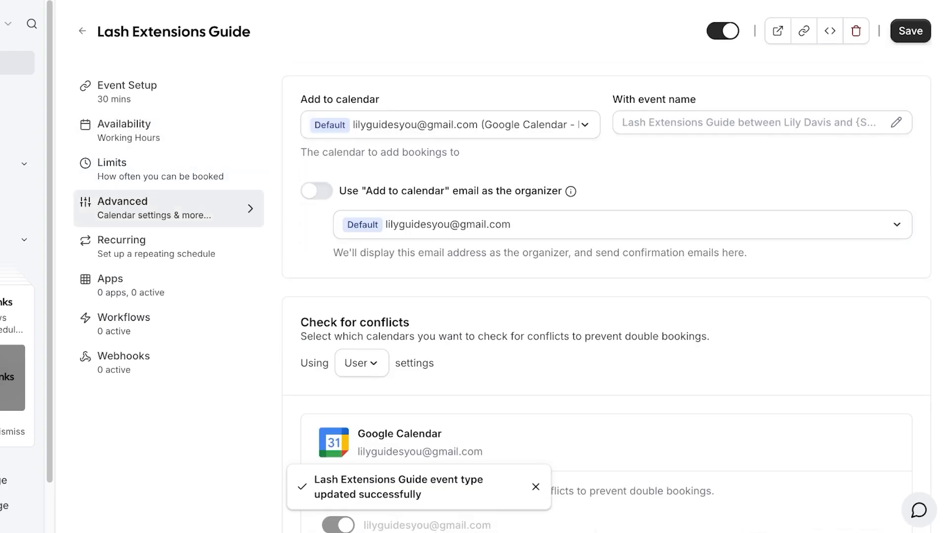
{"action": "left_click", "coordinate": [750, 122]}
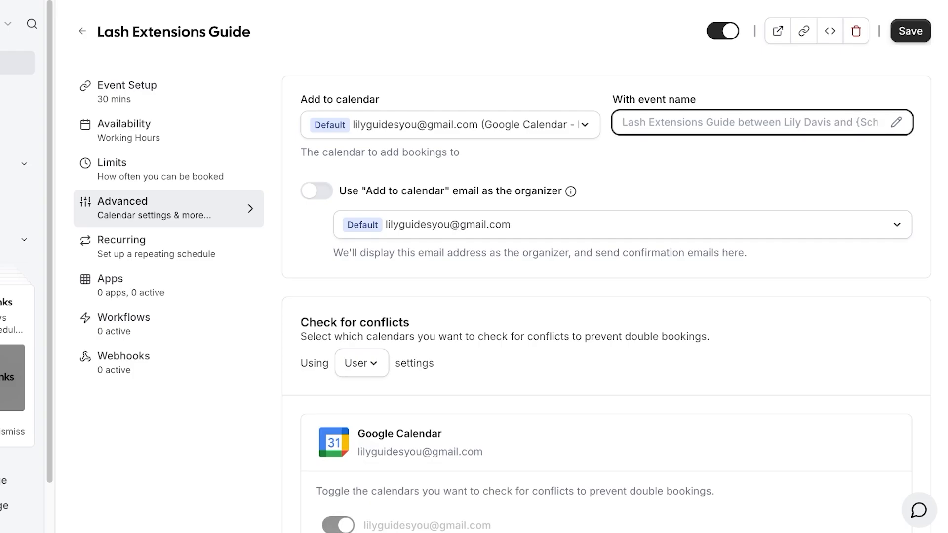
{"action": "mouse_move", "coordinate": [442, 191]}
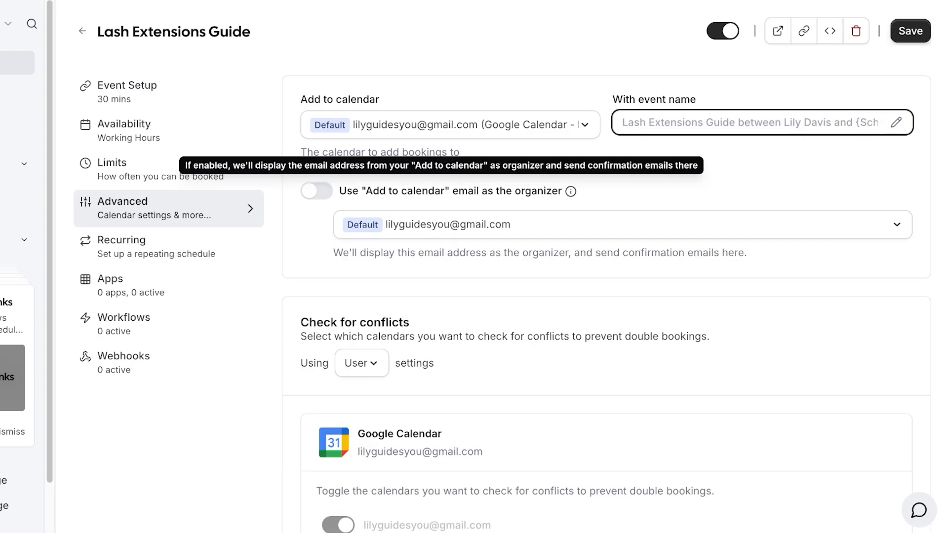
{"action": "scroll", "coordinate": [606, 297], "scroll_direction": "down", "scroll_amount": 5}
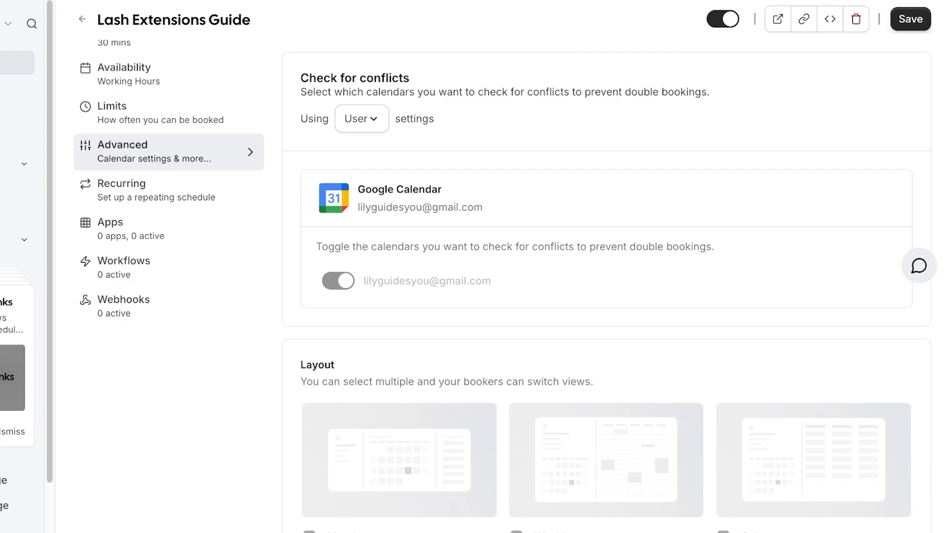
{"action": "scroll", "coordinate": [607, 297], "scroll_direction": "down", "scroll_amount": 10}
{"action": "scroll", "coordinate": [606, 297], "scroll_direction": "up", "scroll_amount": 7}
{"action": "scroll", "coordinate": [606, 296], "scroll_direction": "down", "scroll_amount": 8}
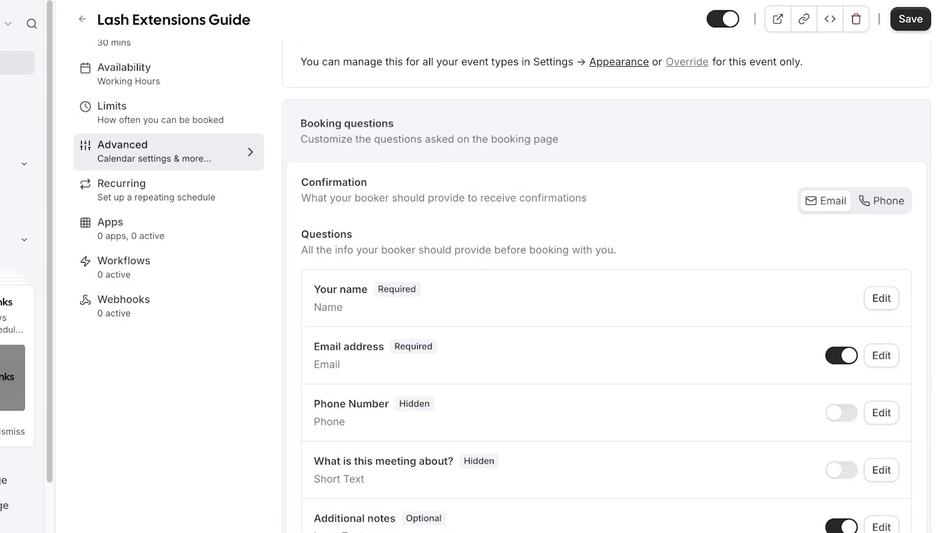
{"action": "scroll", "coordinate": [607, 227], "scroll_direction": "down", "scroll_amount": 3}
{"action": "scroll", "coordinate": [607, 227], "scroll_direction": "up", "scroll_amount": 2}
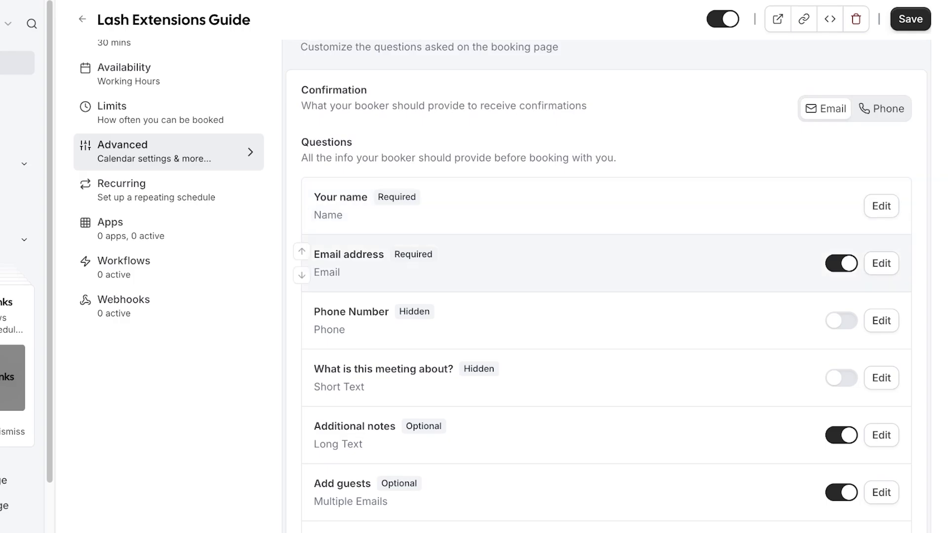
{"action": "scroll", "coordinate": [606, 296], "scroll_direction": "down", "scroll_amount": 1}
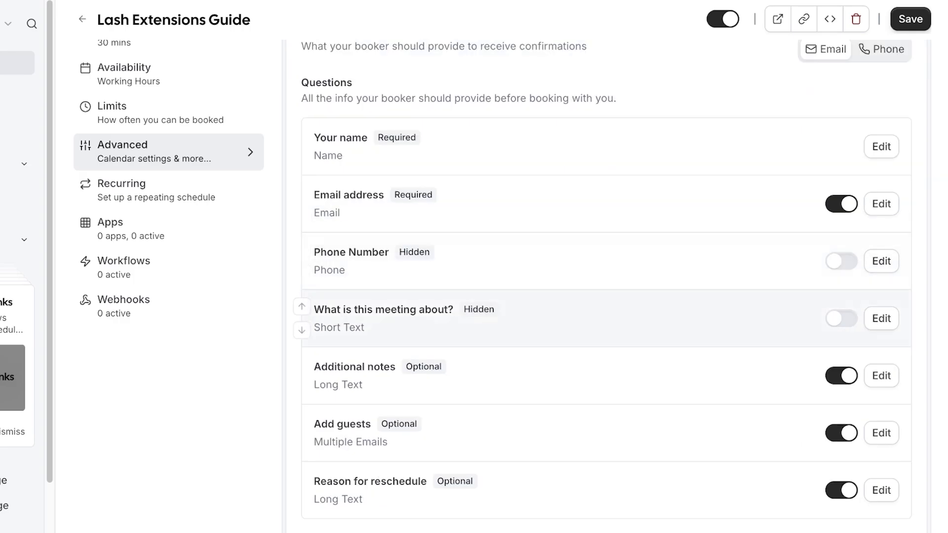
{"action": "scroll", "coordinate": [606, 296], "scroll_direction": "down", "scroll_amount": 5}
{"action": "scroll", "coordinate": [606, 296], "scroll_direction": "up", "scroll_amount": 3}
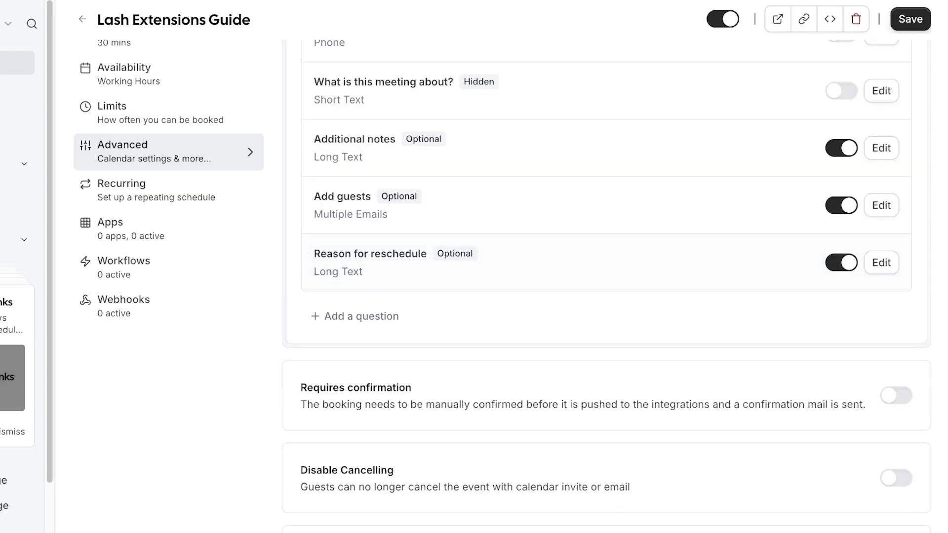
{"action": "scroll", "coordinate": [607, 306], "scroll_direction": "up", "scroll_amount": 4}
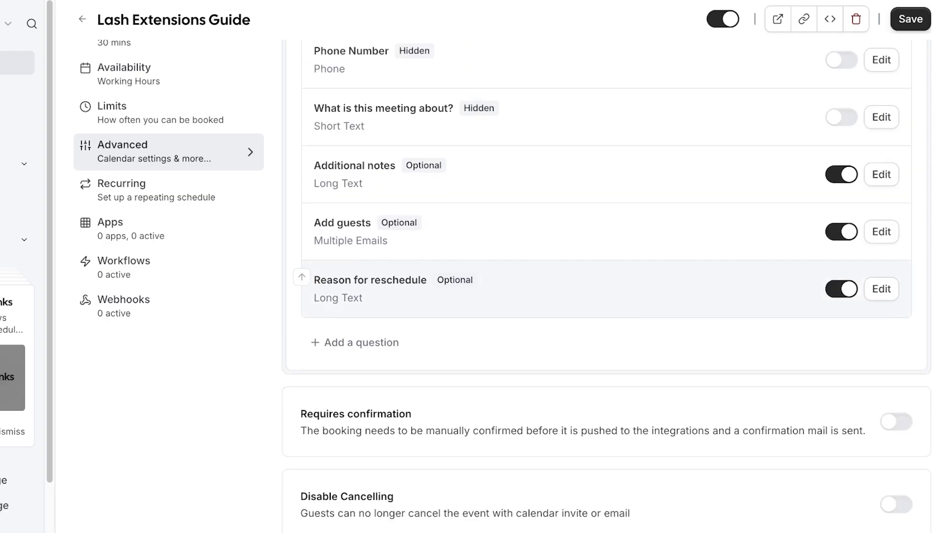
- Hide the Reason for reschedule, Add guests and Additional notes questions from the booking form
{"action": "scroll", "coordinate": [839, 345], "scroll_direction": "down", "scroll_amount": 3}
{"action": "left_click", "coordinate": [842, 349]}
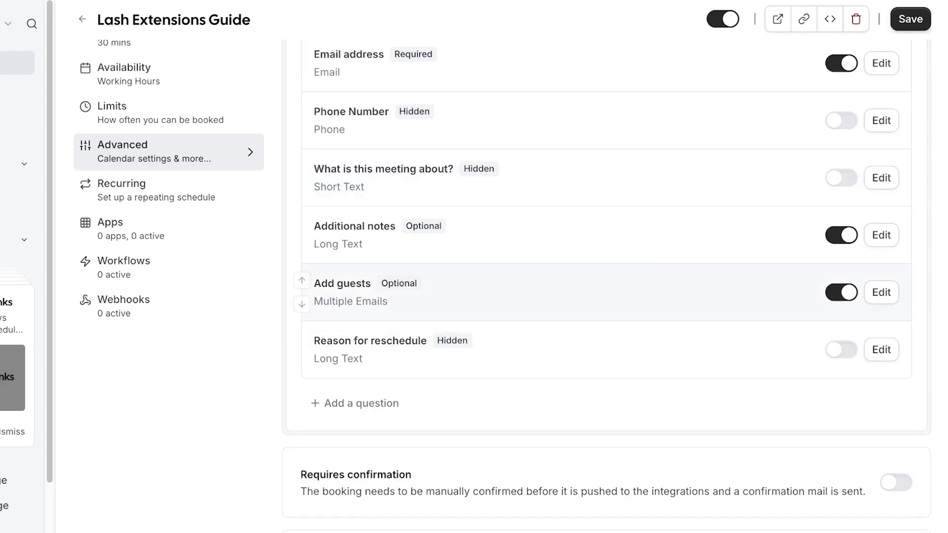
{"action": "left_click", "coordinate": [842, 292]}
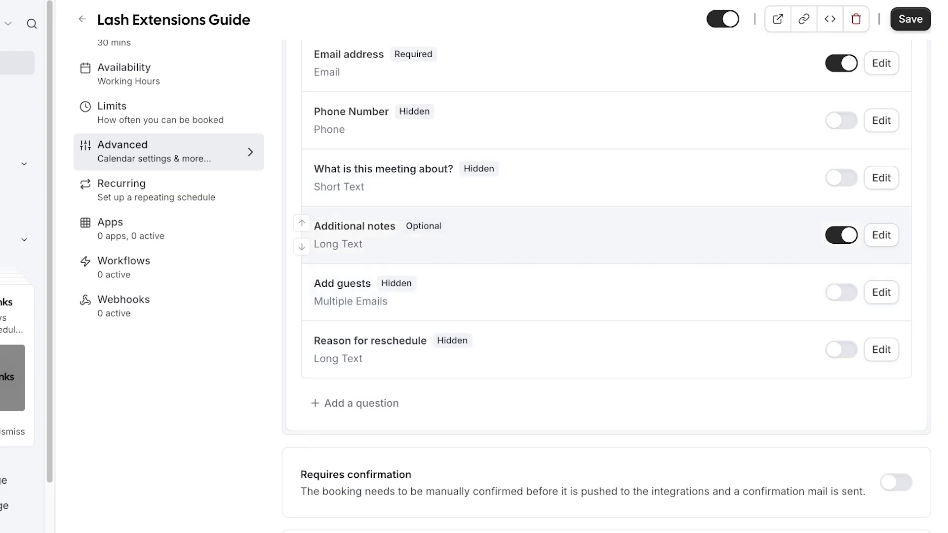
{"action": "left_click", "coordinate": [841, 235]}
{"action": "scroll", "coordinate": [841, 217], "scroll_direction": "up", "scroll_amount": 1}
{"action": "scroll", "coordinate": [841, 217], "scroll_direction": "up", "scroll_amount": 3}
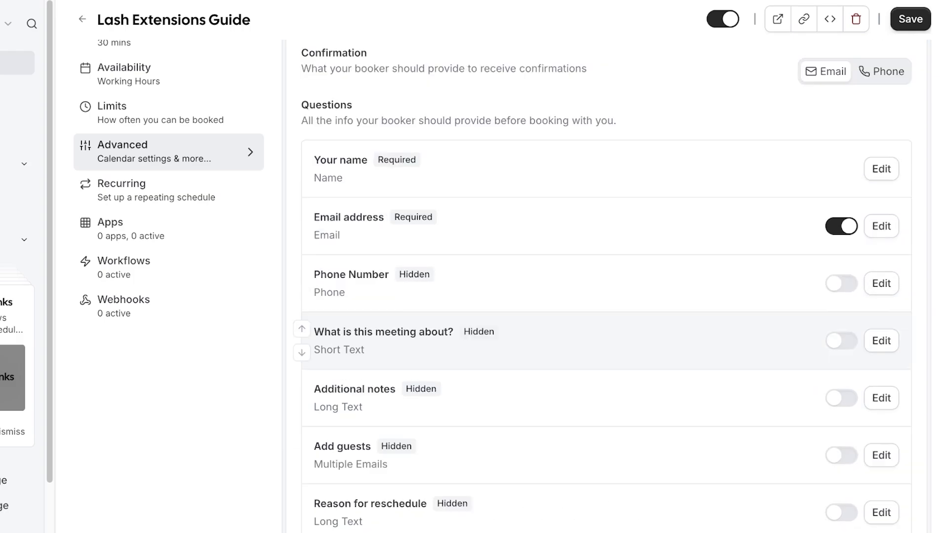
- Enable Disable Cancelling and Disable Rescheduling for the event type
{"action": "scroll", "coordinate": [842, 218], "scroll_direction": "down", "scroll_amount": 10}
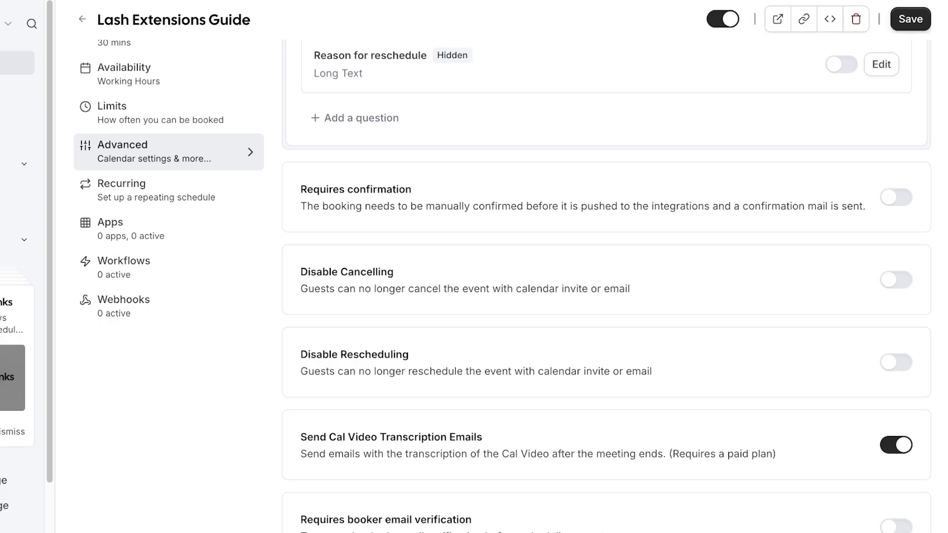
{"action": "left_click", "coordinate": [896, 280]}
{"action": "left_click", "coordinate": [897, 362]}
{"action": "scroll", "coordinate": [606, 286], "scroll_direction": "down", "scroll_amount": 3}
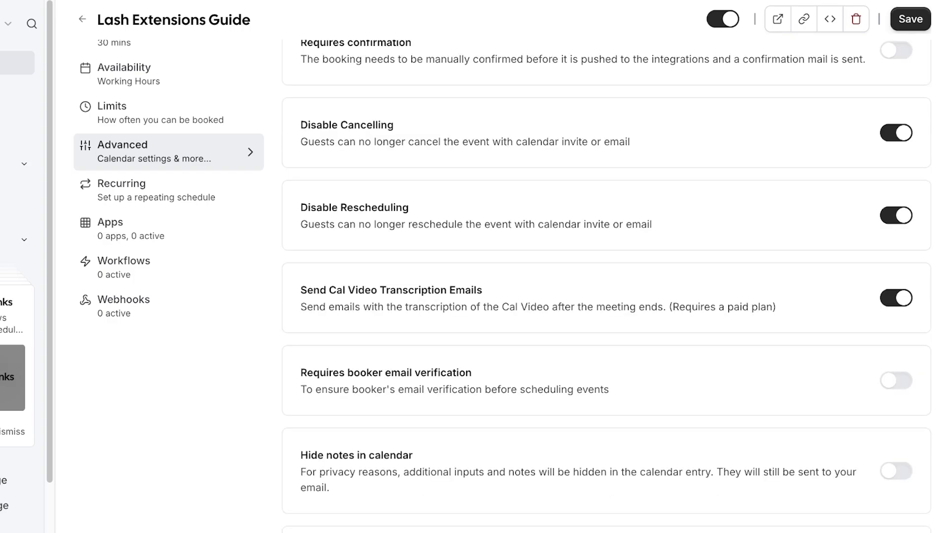
- Check the remaining advanced and recurring options, save the event type and return to the event types list
{"action": "scroll", "coordinate": [606, 286], "scroll_direction": "down", "scroll_amount": 5}
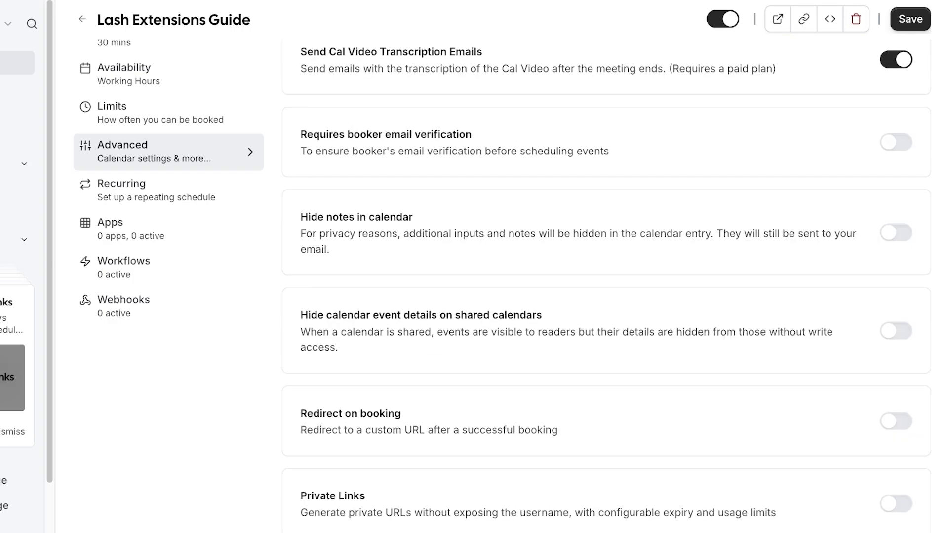
{"action": "scroll", "coordinate": [606, 287], "scroll_direction": "down", "scroll_amount": 10}
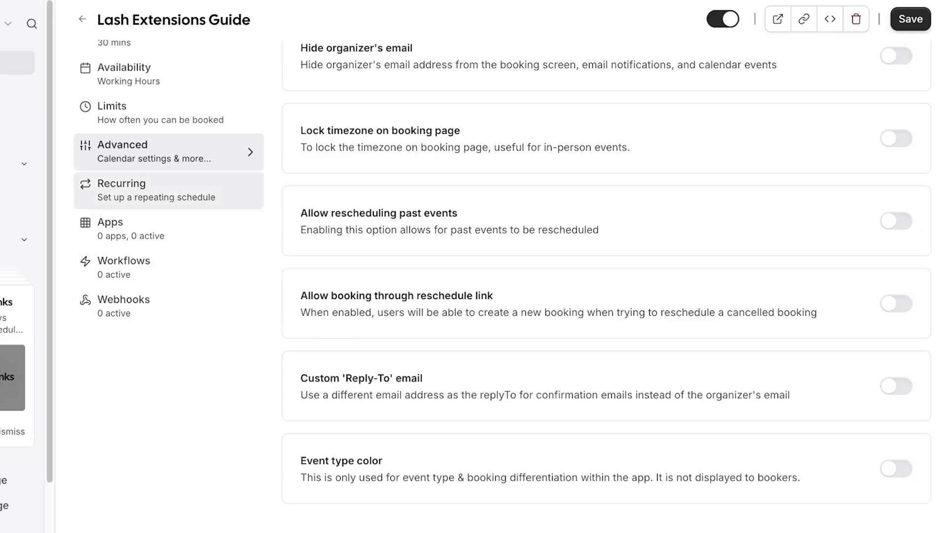
{"action": "left_click", "coordinate": [148, 196]}
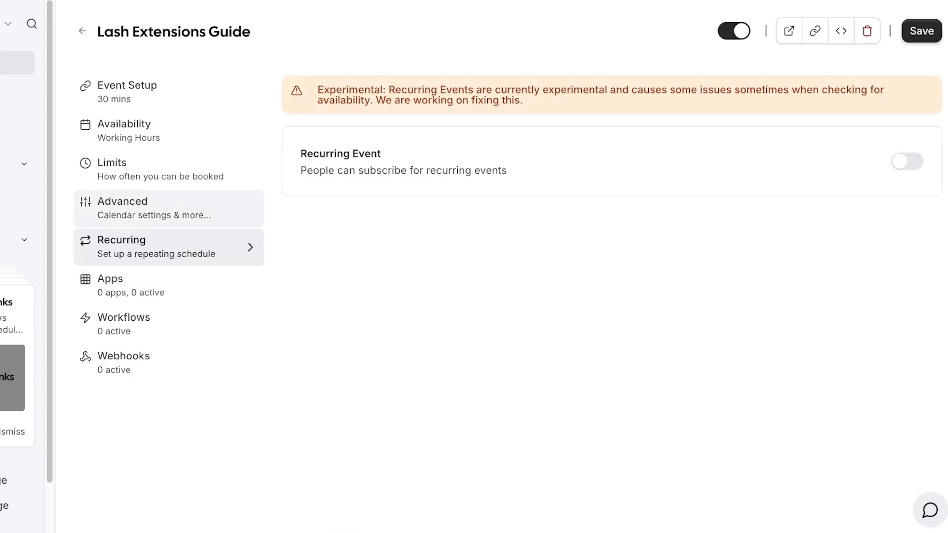
{"action": "left_click", "coordinate": [922, 30]}
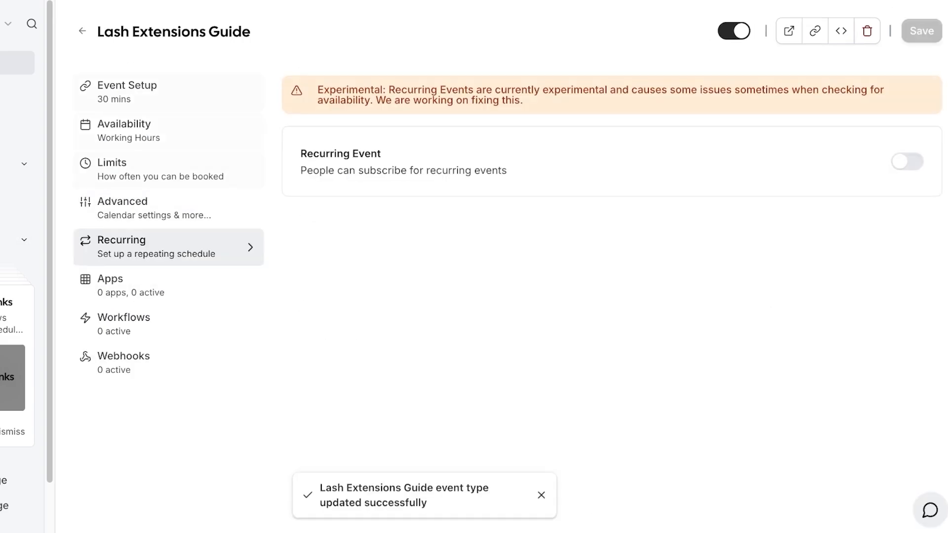
{"action": "left_click", "coordinate": [83, 31]}
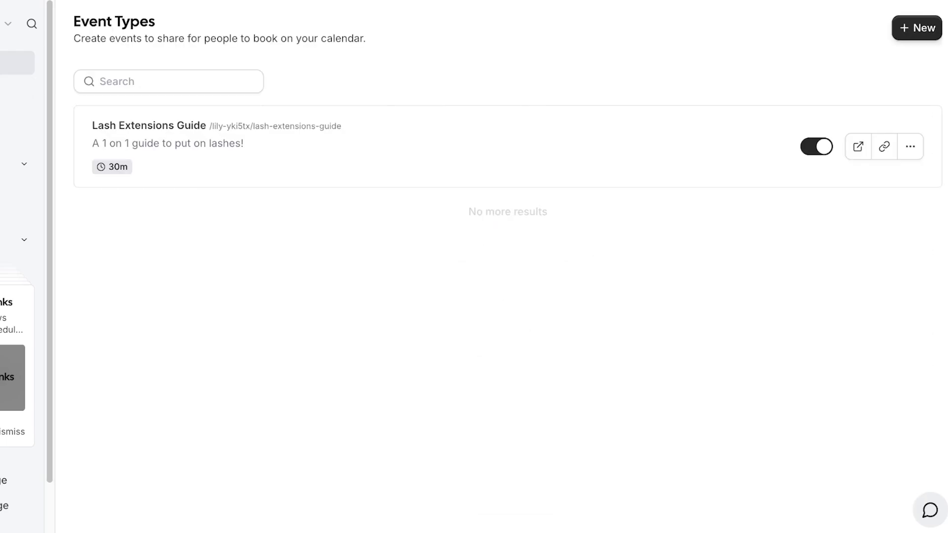
- Look through the bookings, availability and teams pages and browse the apps offered in the App Store
{"action": "left_click", "coordinate": [48, 88]}
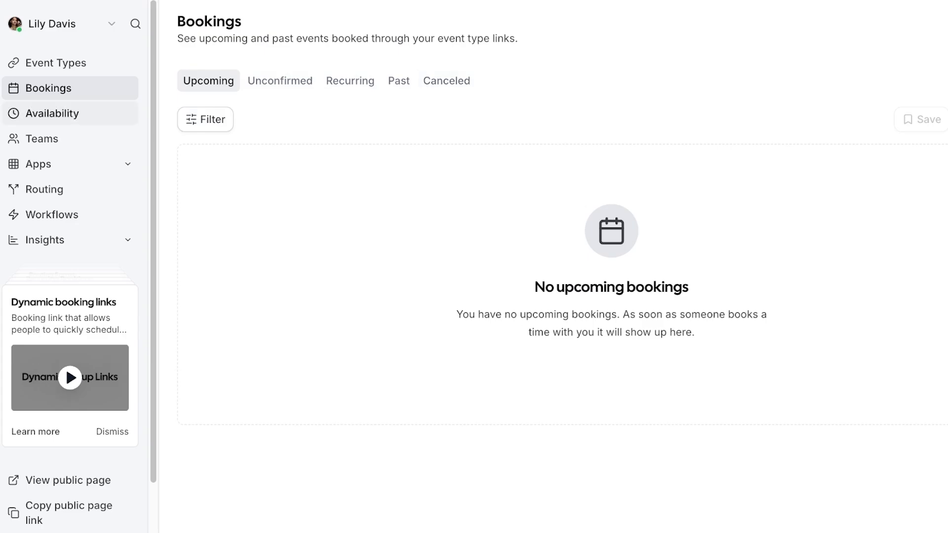
{"action": "left_click", "coordinate": [52, 113]}
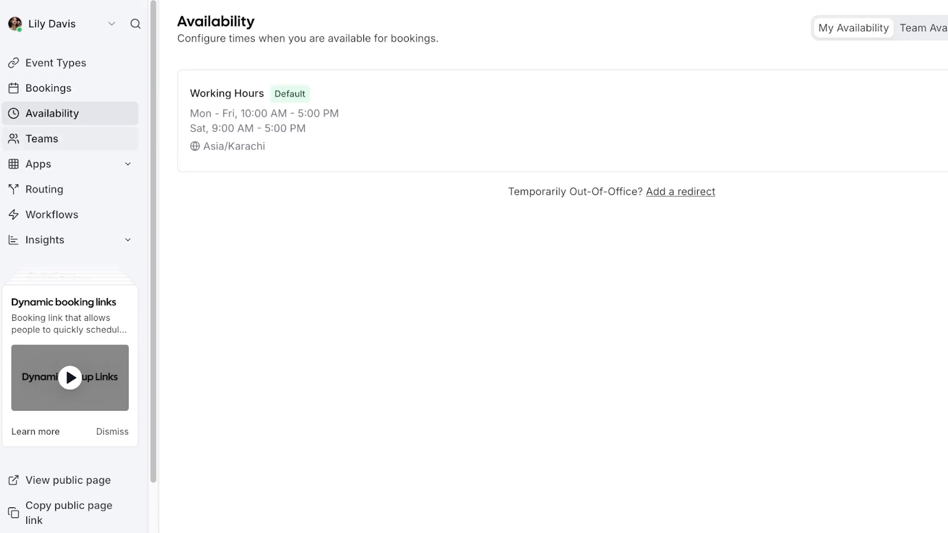
{"action": "left_click", "coordinate": [42, 139]}
{"action": "left_click", "coordinate": [39, 164]}
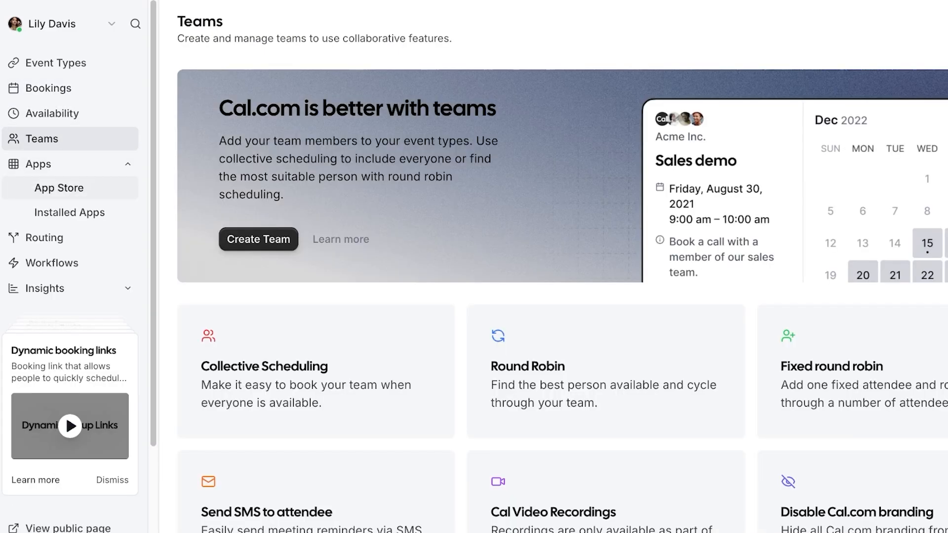
{"action": "left_click", "coordinate": [60, 189]}
{"action": "scroll", "coordinate": [553, 296], "scroll_direction": "down", "scroll_amount": 5}
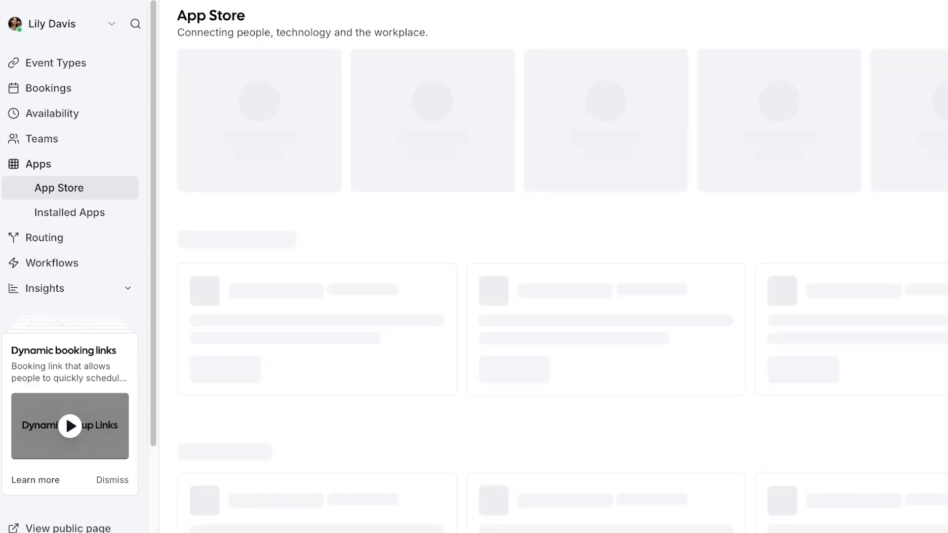
{"action": "scroll", "coordinate": [553, 296], "scroll_direction": "down", "scroll_amount": 10}
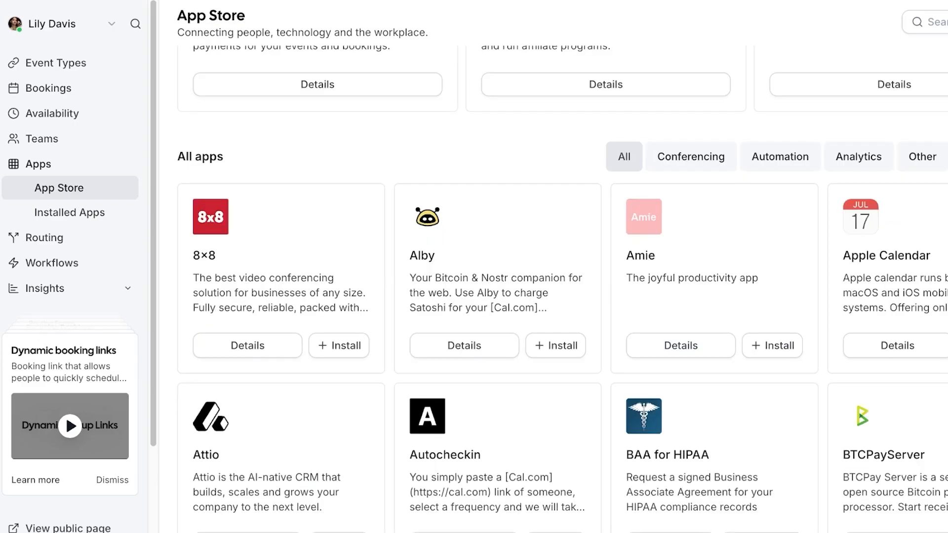
- Review the team scheduling features, the workflow templates and the booking insights page
{"action": "left_click", "coordinate": [42, 139]}
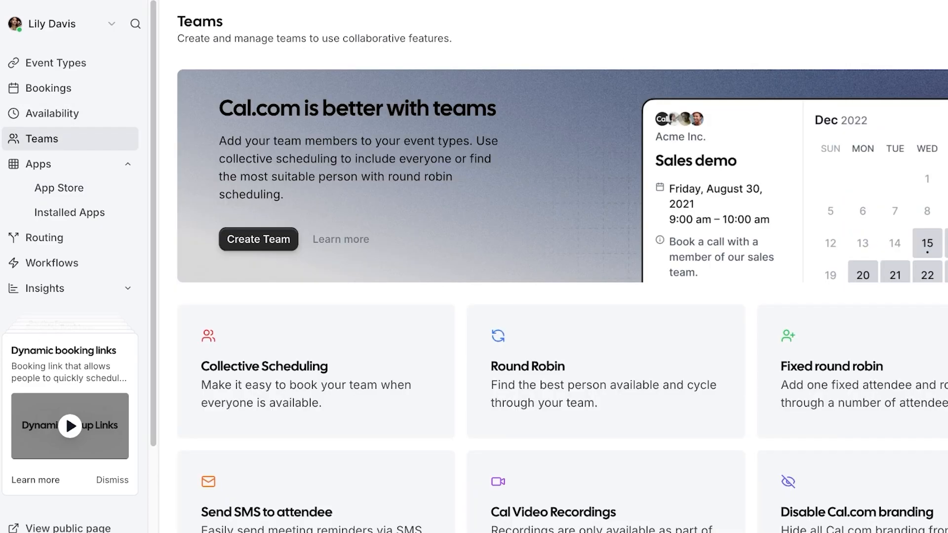
{"action": "scroll", "coordinate": [553, 296], "scroll_direction": "down", "scroll_amount": 2}
{"action": "scroll", "coordinate": [553, 296], "scroll_direction": "up", "scroll_amount": 2}
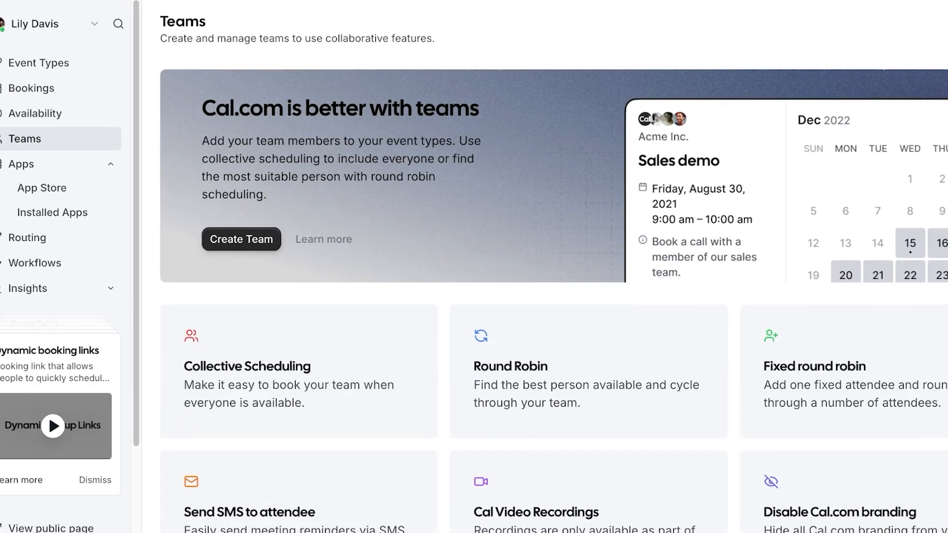
{"action": "scroll", "coordinate": [503, 267], "scroll_direction": "down", "scroll_amount": 2}
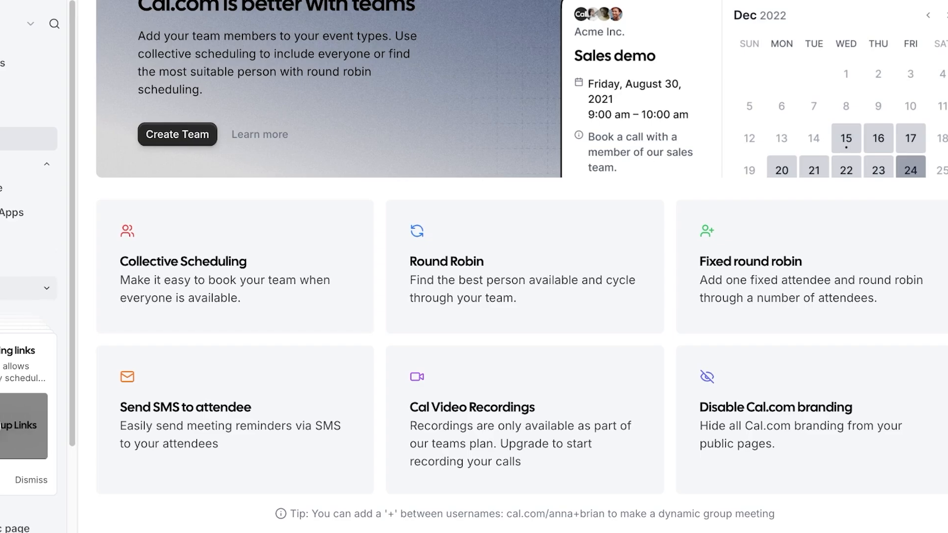
{"action": "left_click", "coordinate": [54, 263]}
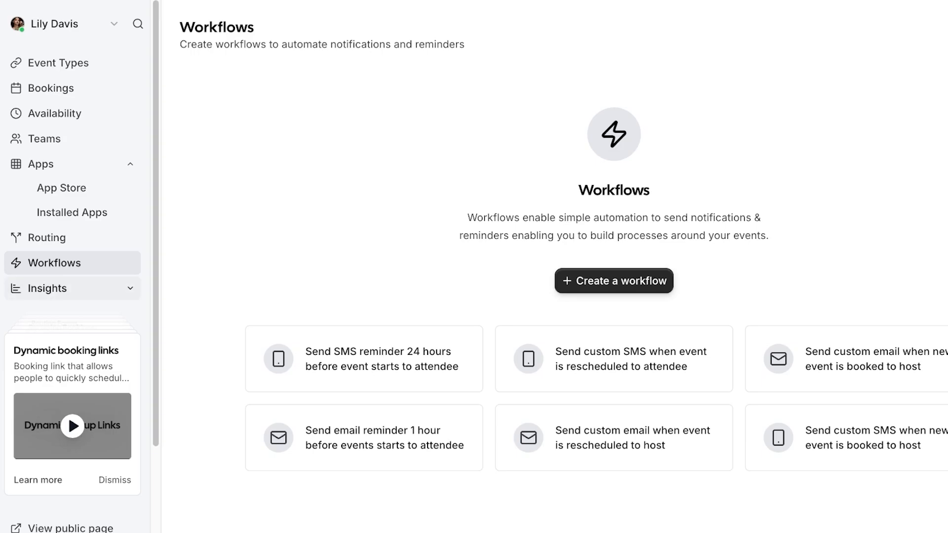
{"action": "left_click", "coordinate": [47, 289]}
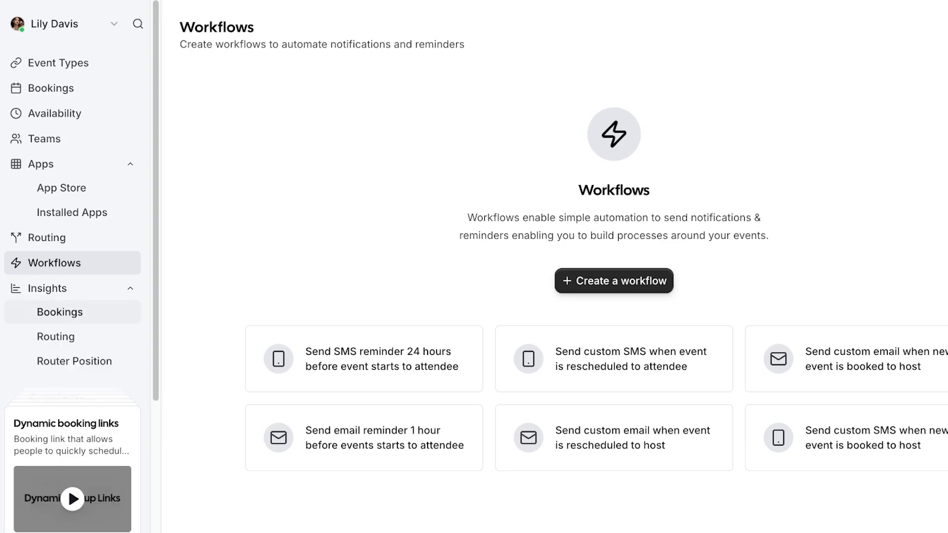
{"action": "left_click", "coordinate": [60, 312]}
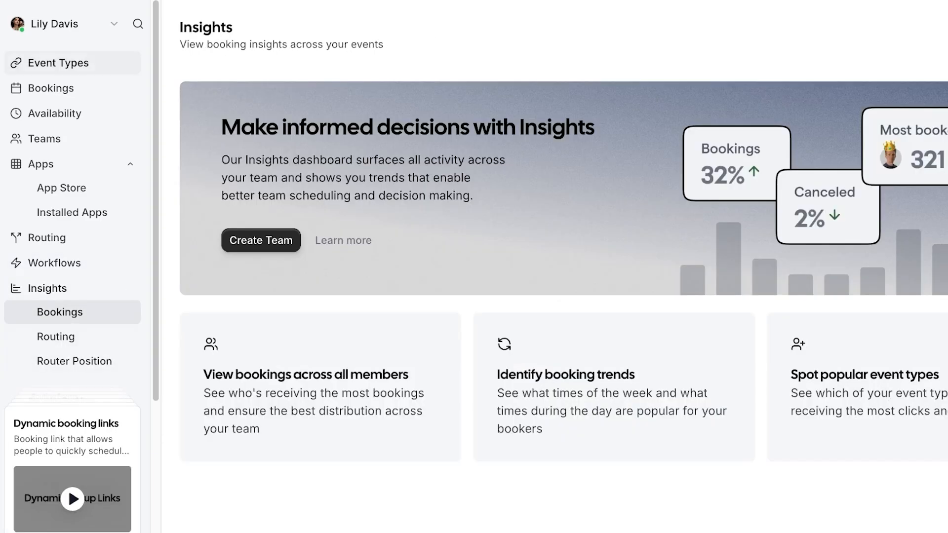
- Open the public booking page of the Lash Extensions Guide event and browse its available dates in September 2025
{"action": "left_click", "coordinate": [59, 63]}
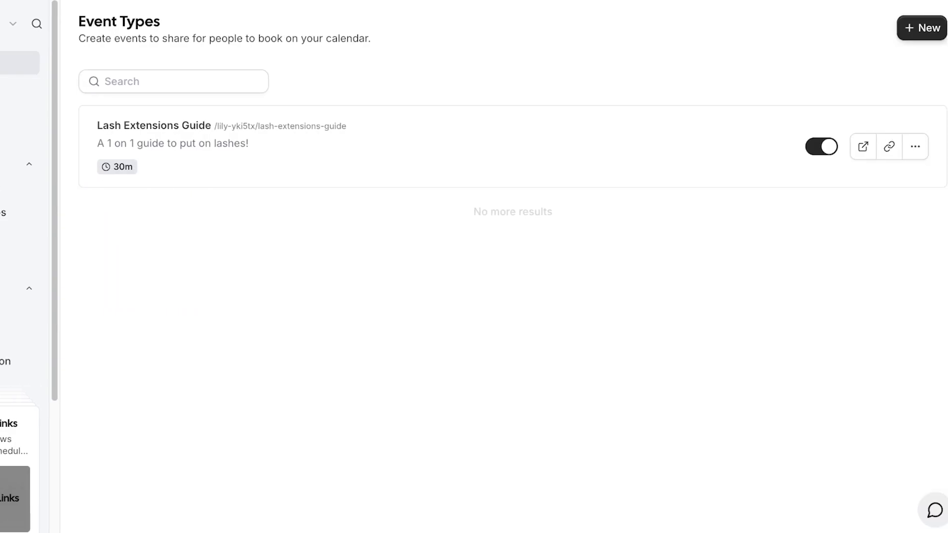
{"action": "left_click", "coordinate": [854, 147]}
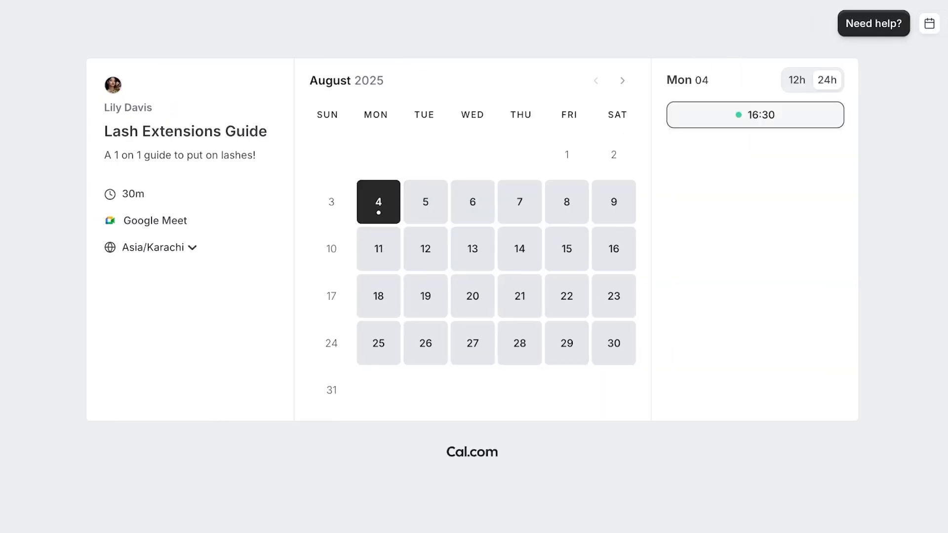
{"action": "double_click", "coordinate": [623, 81]}
{"action": "left_click", "coordinate": [596, 81]}
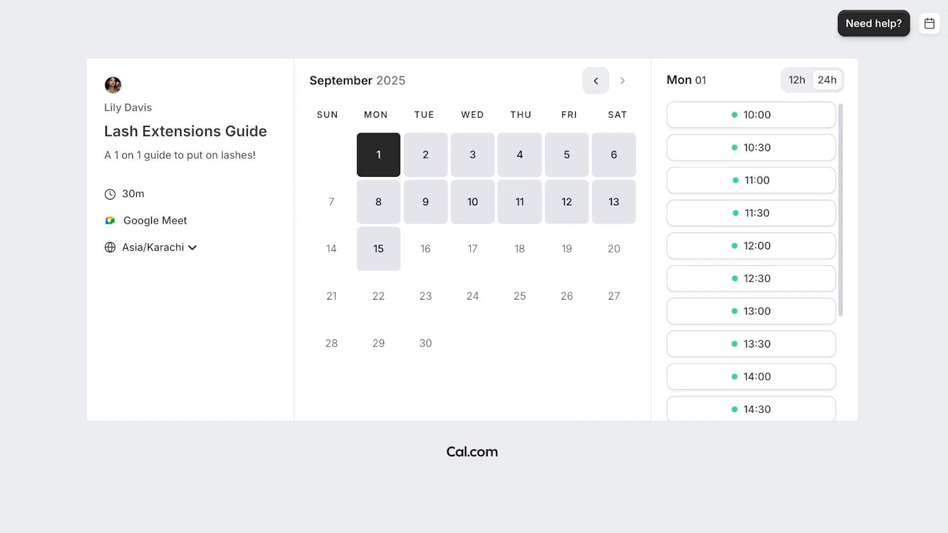
- Return the booking calendar to August 2025, select Friday 22 and pick one of its available time slots
{"action": "left_click", "coordinate": [596, 81]}
{"action": "left_click", "coordinate": [567, 296]}
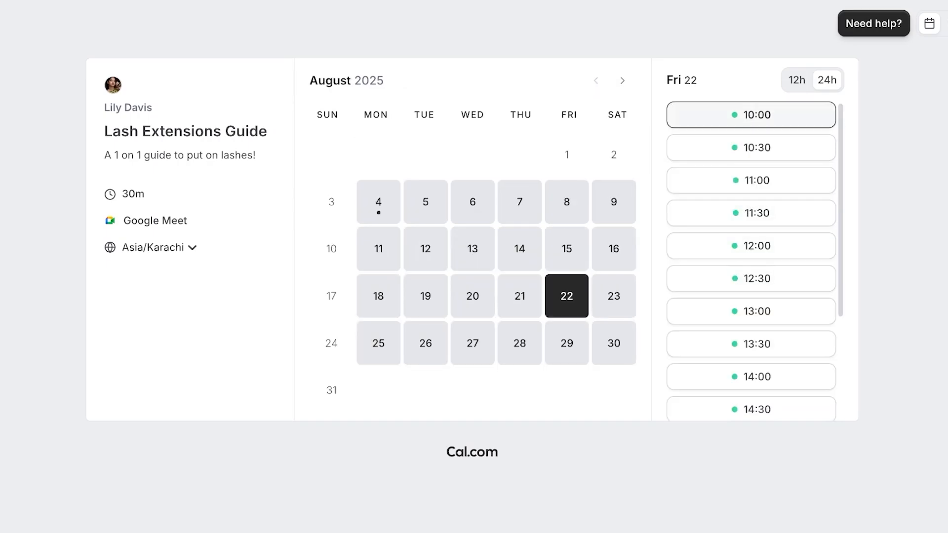
{"action": "scroll", "coordinate": [751, 247], "scroll_direction": "down", "scroll_amount": 3}
{"action": "left_click", "coordinate": [751, 186]}
{"action": "left_click", "coordinate": [808, 184]}
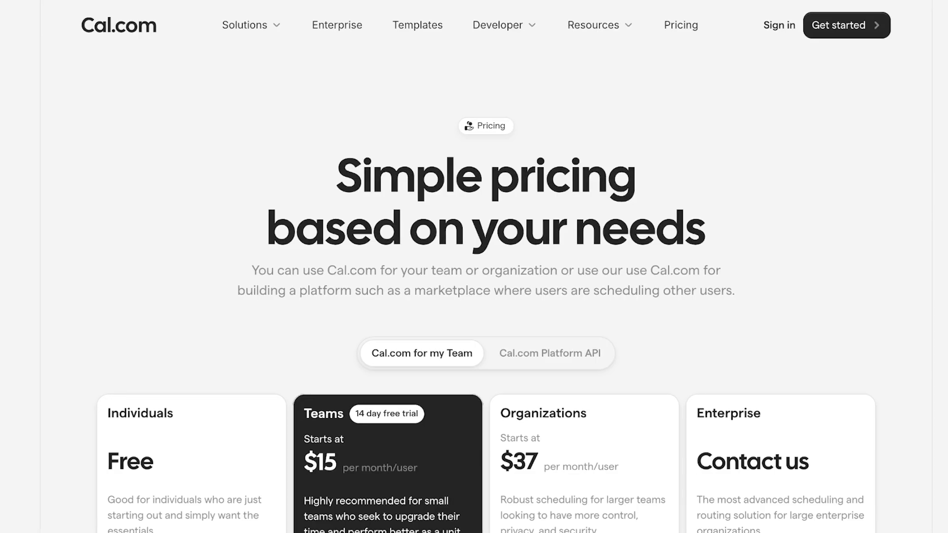
- Compare the prices and features of the Individuals, Teams, Organizations and Enterprise plans, and return to the Cal.com home page
{"action": "scroll", "coordinate": [474, 291], "scroll_direction": "down", "scroll_amount": 4}
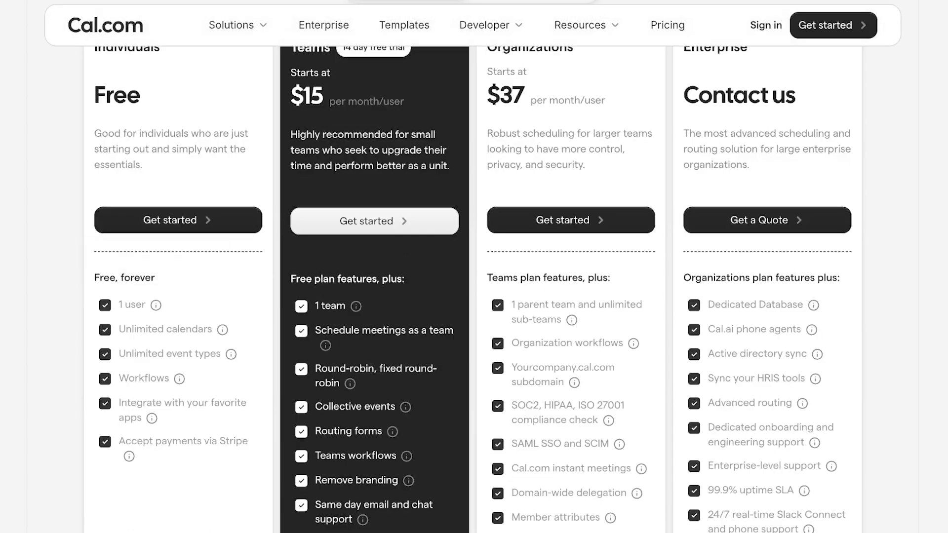
{"action": "scroll", "coordinate": [474, 292], "scroll_direction": "up", "scroll_amount": 1}
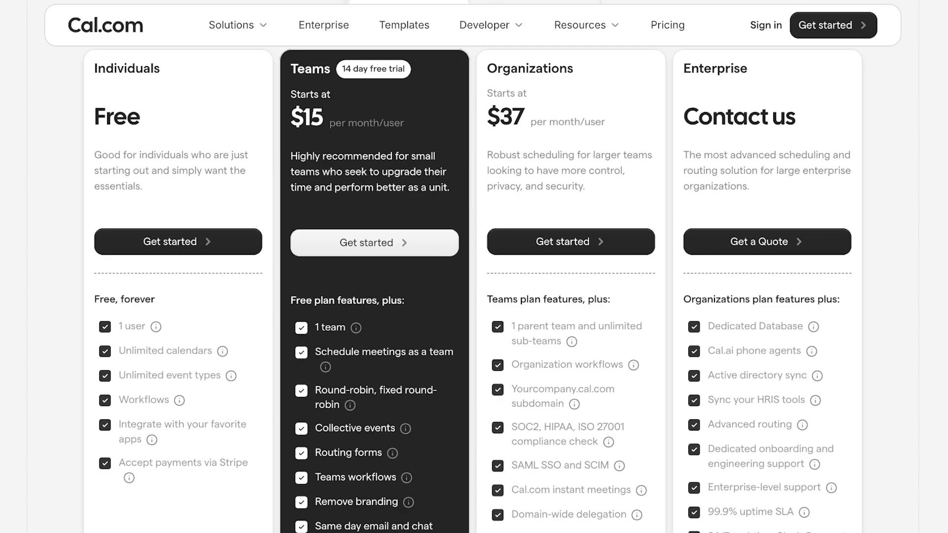
{"action": "scroll", "coordinate": [474, 291], "scroll_direction": "up", "scroll_amount": 3}
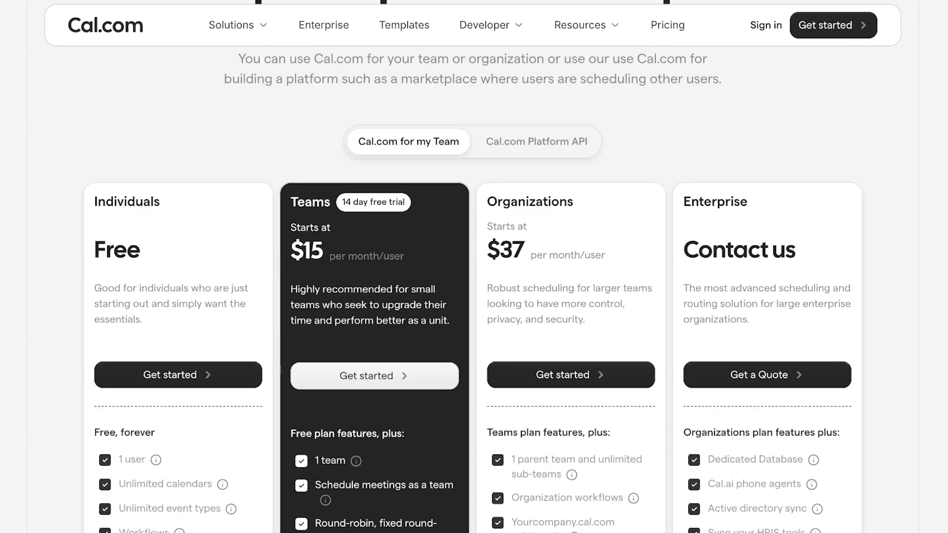
{"action": "scroll", "coordinate": [474, 291], "scroll_direction": "down", "scroll_amount": 1}
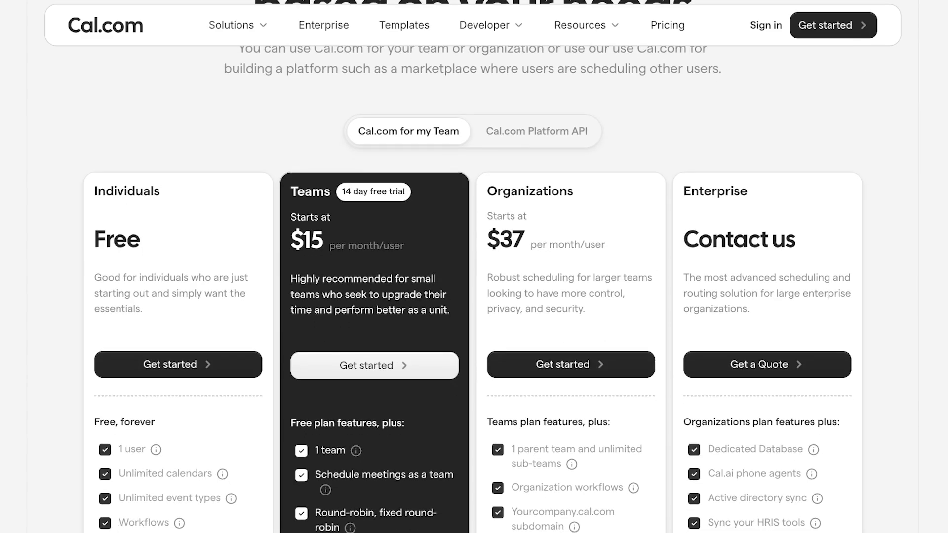
{"action": "scroll", "coordinate": [475, 291], "scroll_direction": "down", "scroll_amount": 4}
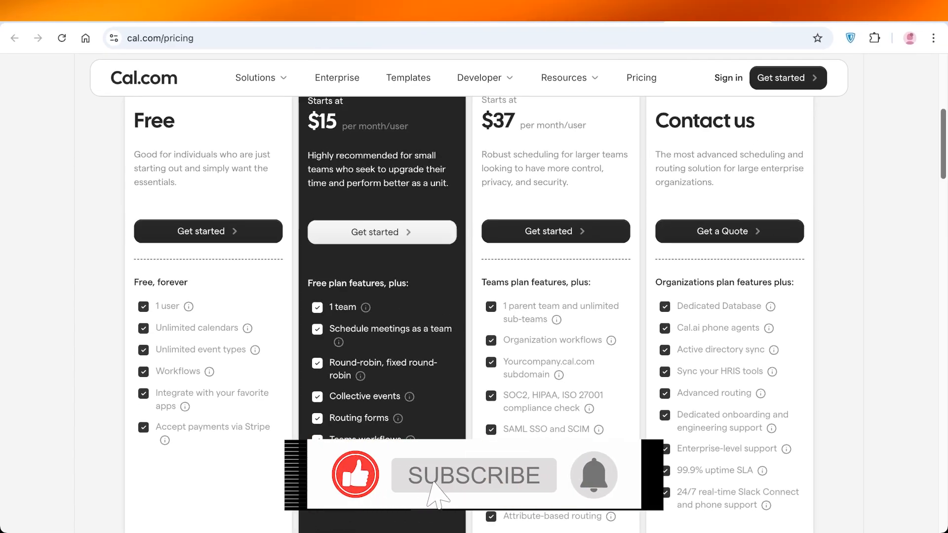
{"action": "scroll", "coordinate": [474, 291], "scroll_direction": "up", "scroll_amount": 4}
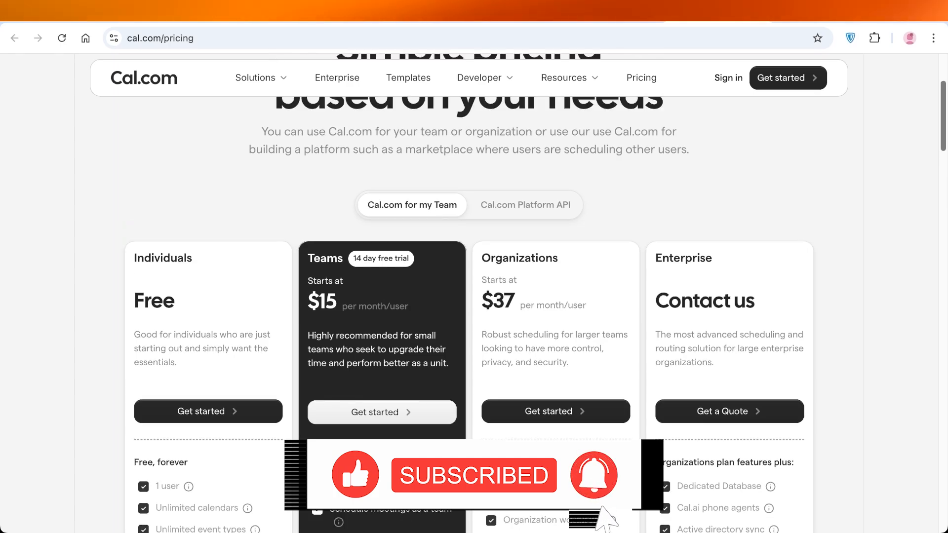
{"action": "left_click", "coordinate": [414, 16]}
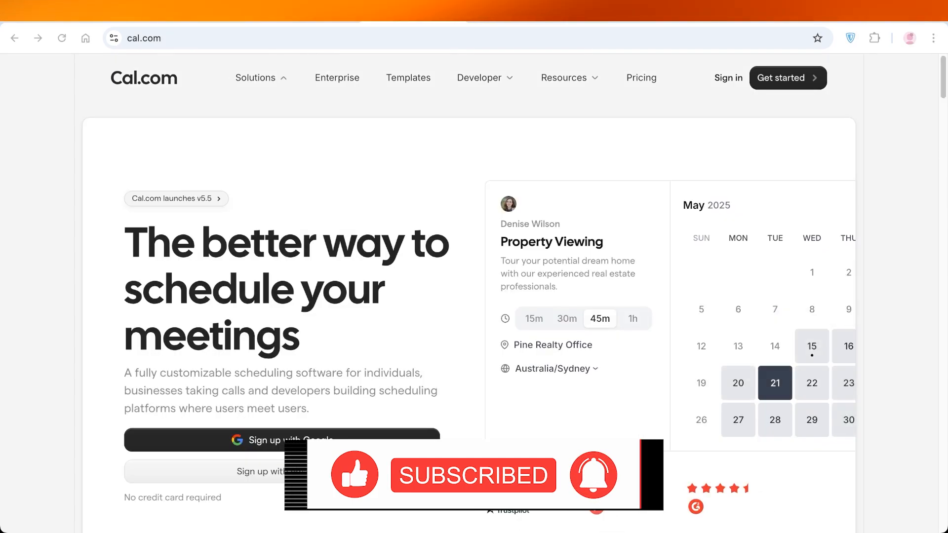